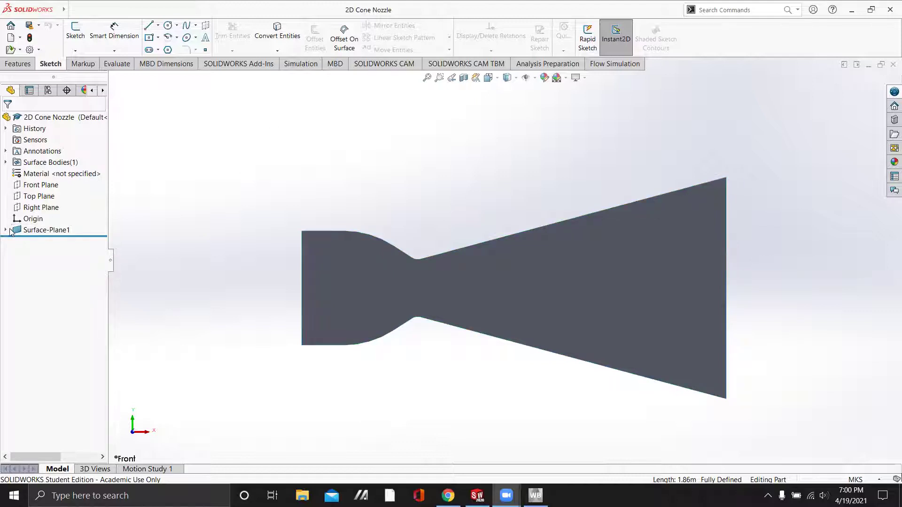
Delete the Surface-Plane1 nozzle surface feature
left_click(6, 230)
right_click(31, 230)
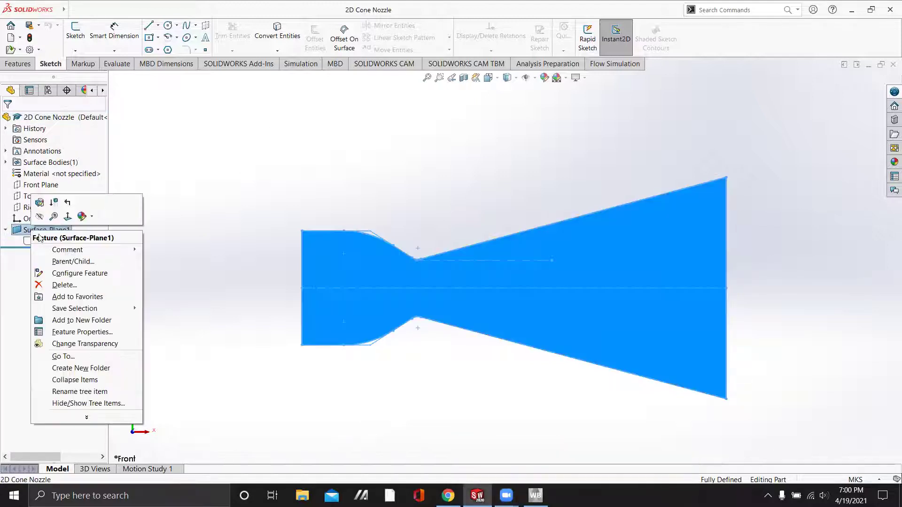
left_click(75, 289)
left_click(520, 185)
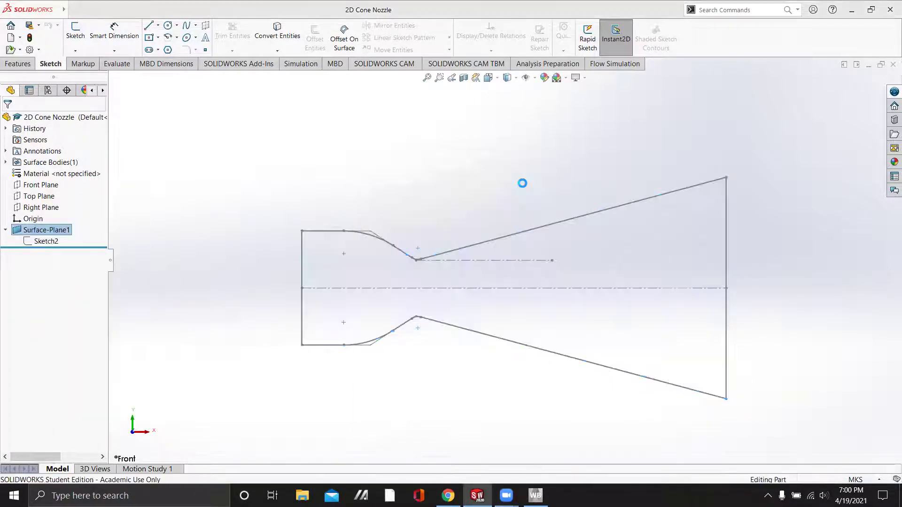
Reopen Sketch2 and power-trim away the lower half of the nozzle profile
left_click(35, 219)
right_click(36, 219)
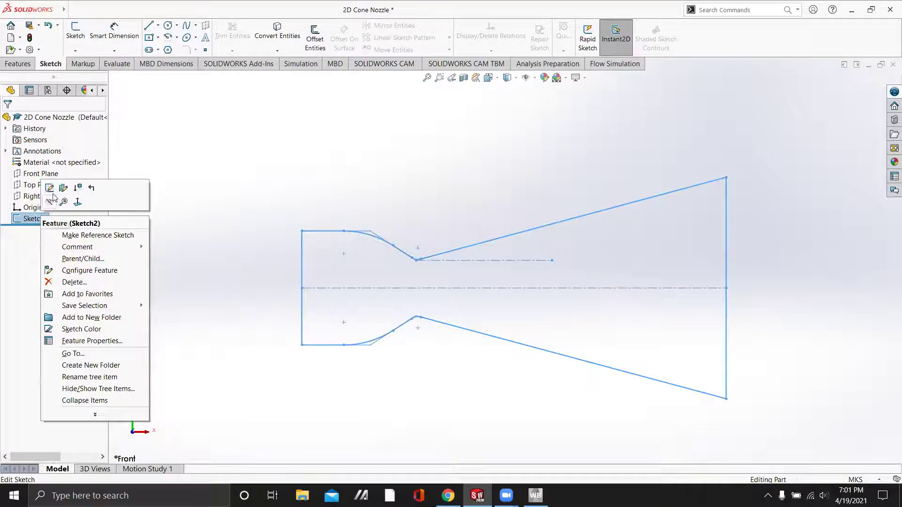
left_click(56, 185)
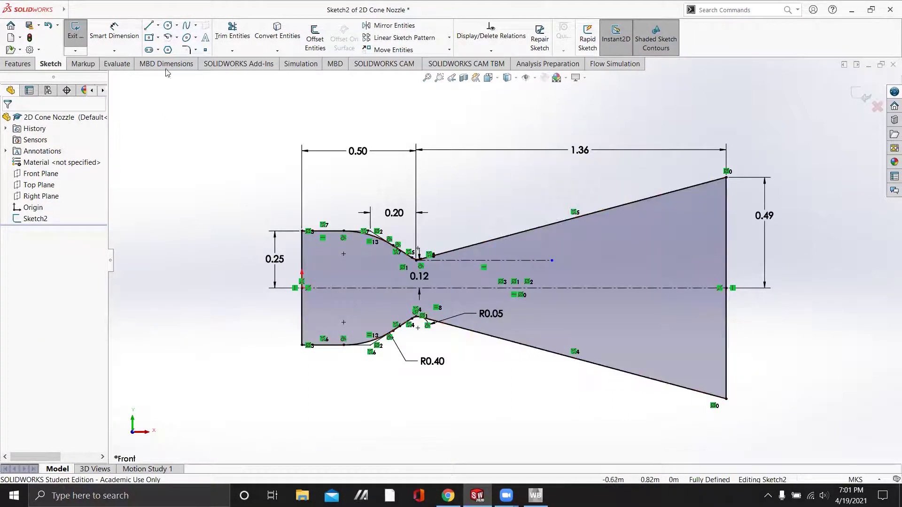
left_click(219, 31)
mouse_move(275, 303)
left_mouse_down()
mouse_move(332, 319)
mouse_move(346, 339)
mouse_move(332, 347)
mouse_move(426, 316)
mouse_move(443, 322)
mouse_move(407, 329)
mouse_move(556, 355)
mouse_move(754, 343)
mouse_move(729, 346)
left_mouse_up()
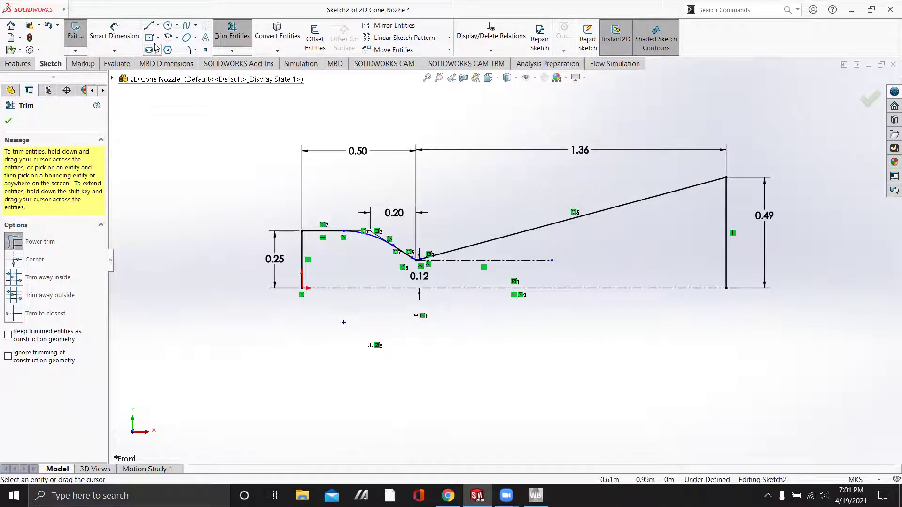
Draw a bottom line from the origin to the bottom-right corner, closing the profile
left_click(148, 26)
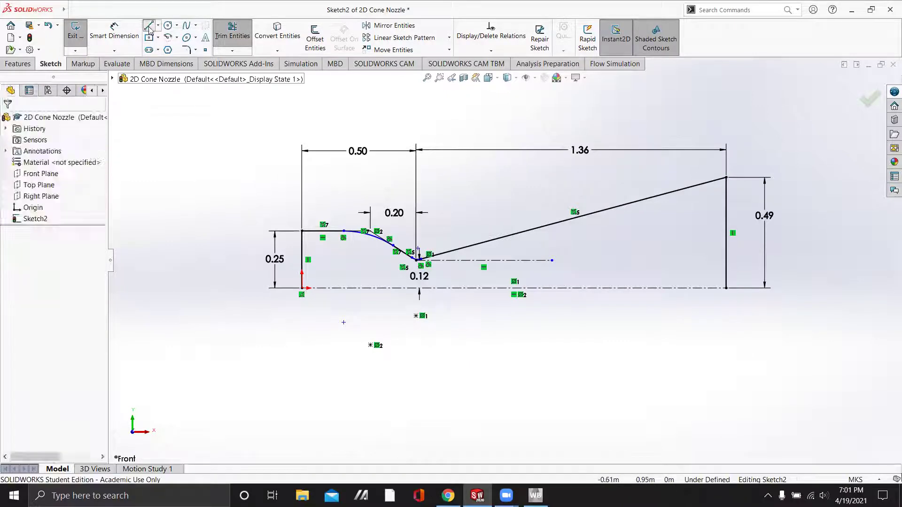
left_click(311, 290)
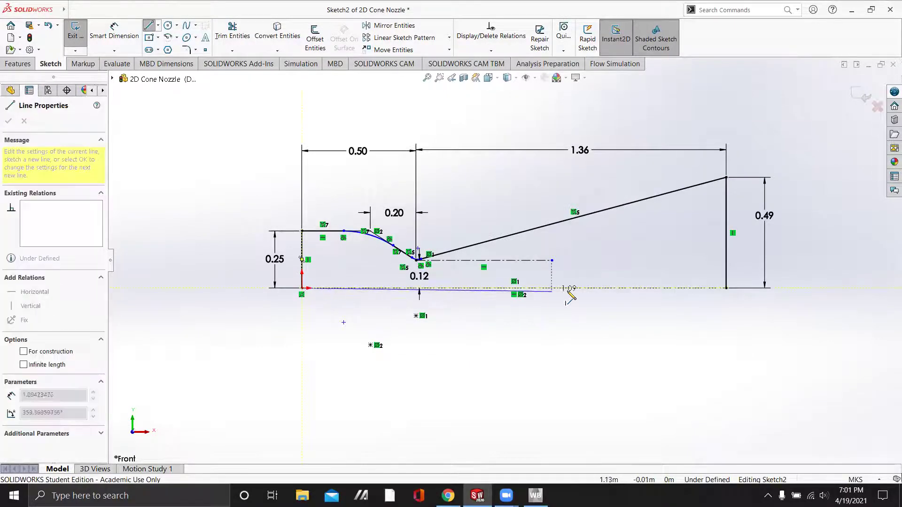
left_click(727, 289)
key("Escape")
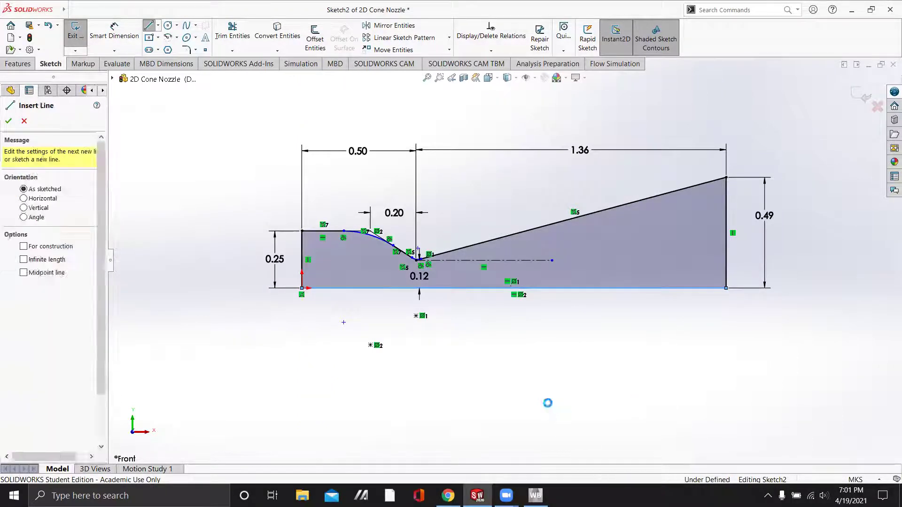
key("Escape")
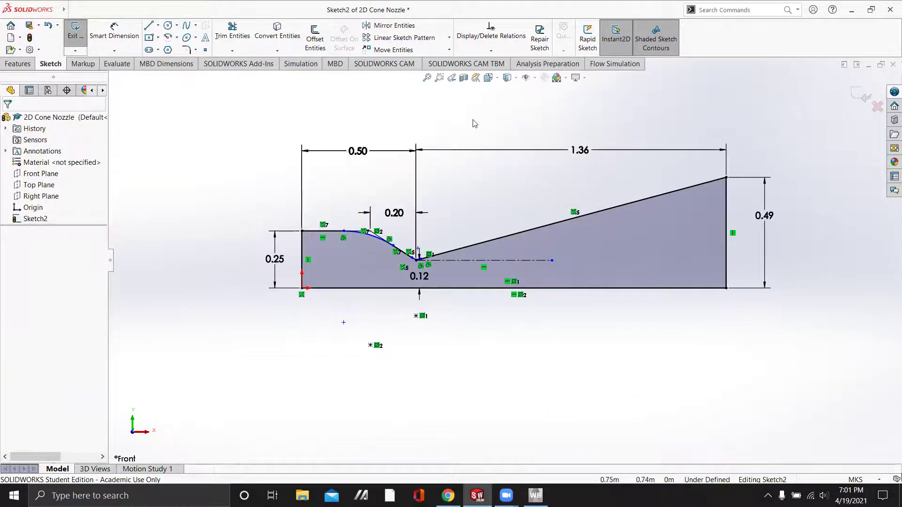
Fully define Sketch2 with automatic dimensions and relations, then exit the sketch
scroll(365, 267, "down", 4)
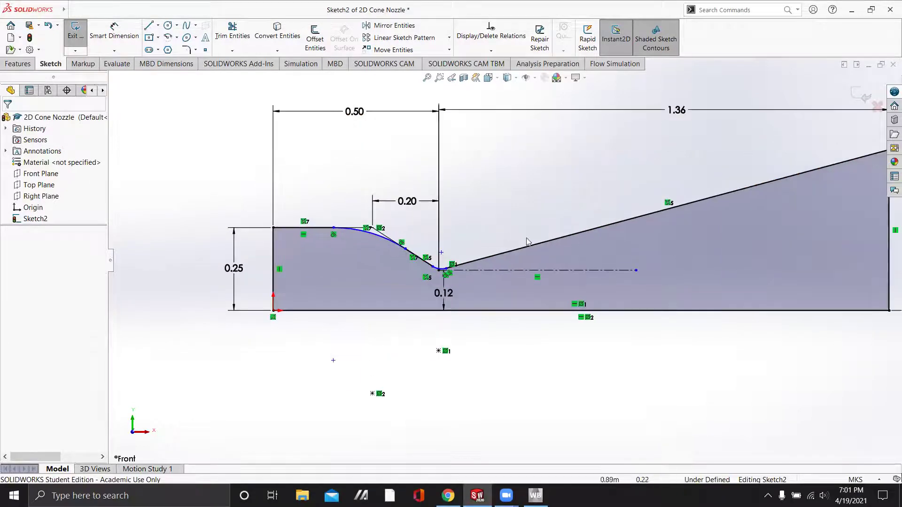
scroll(770, 243, "up", 3)
scroll(847, 242, "down", 1)
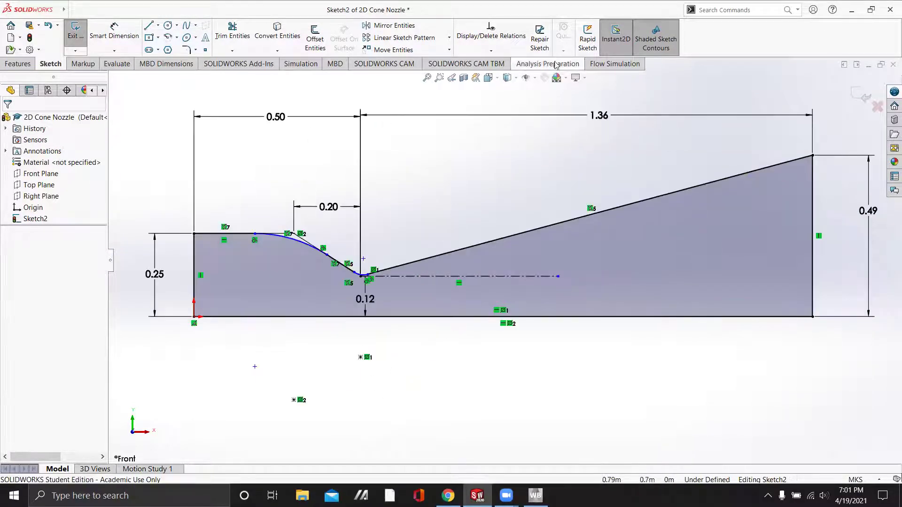
left_click(505, 53)
left_click(500, 86)
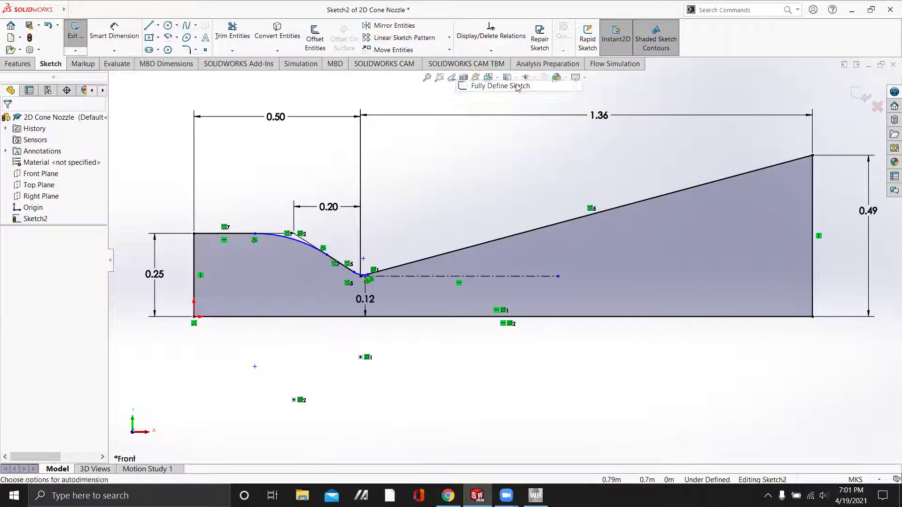
left_click(9, 121)
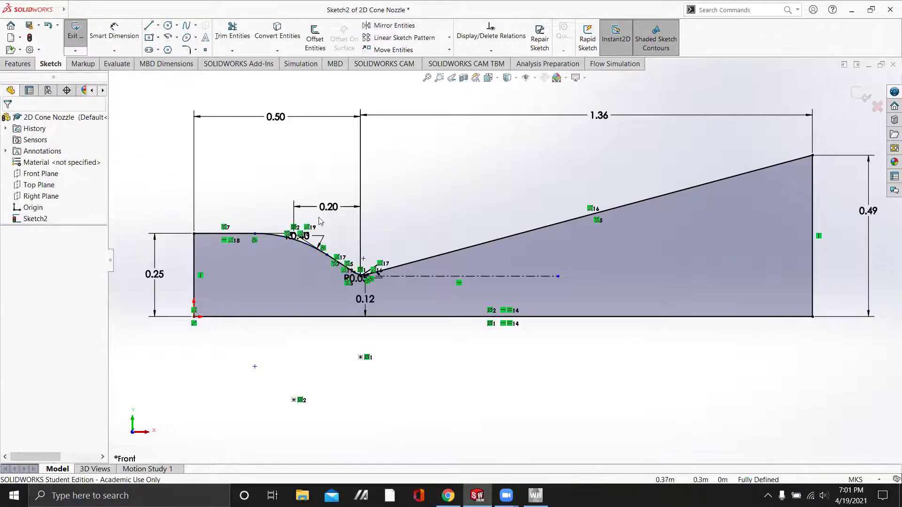
key("f")
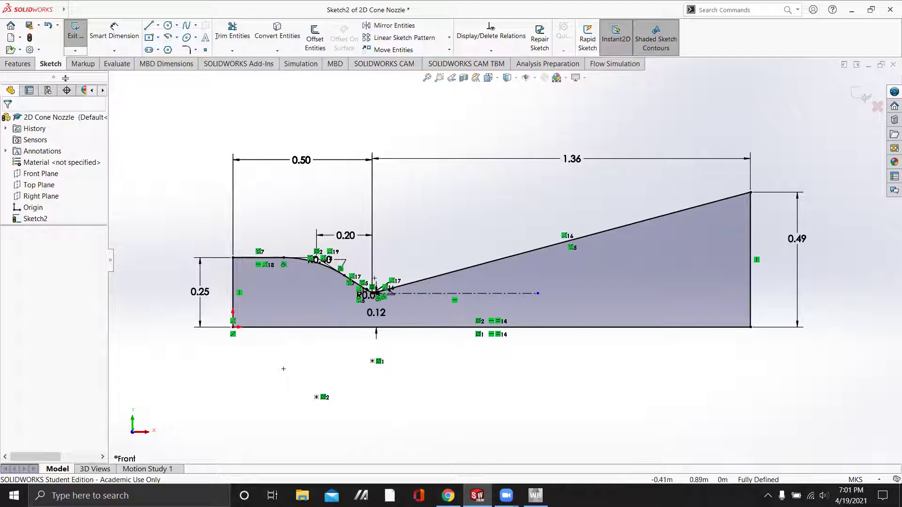
left_click(75, 31)
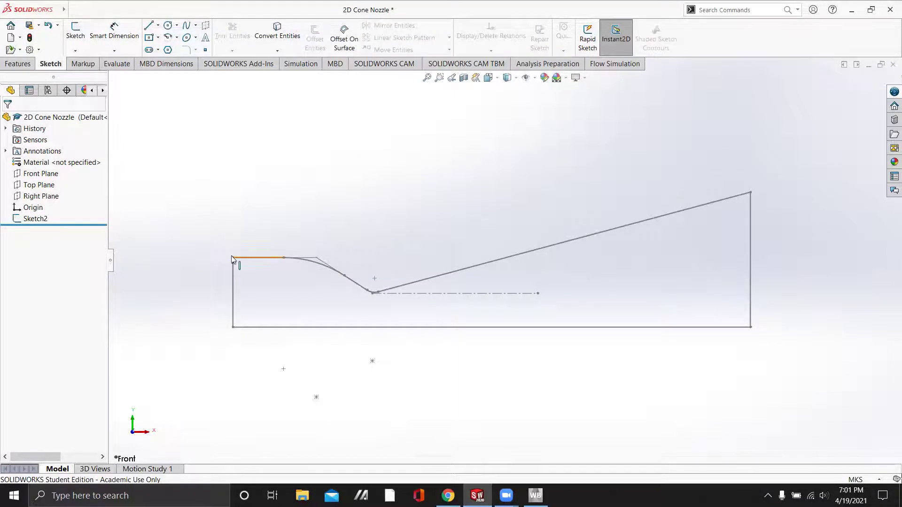
Start a revolved boss on Sketch2 and clear the wrongly picked sloped-line axis
left_click(21, 63)
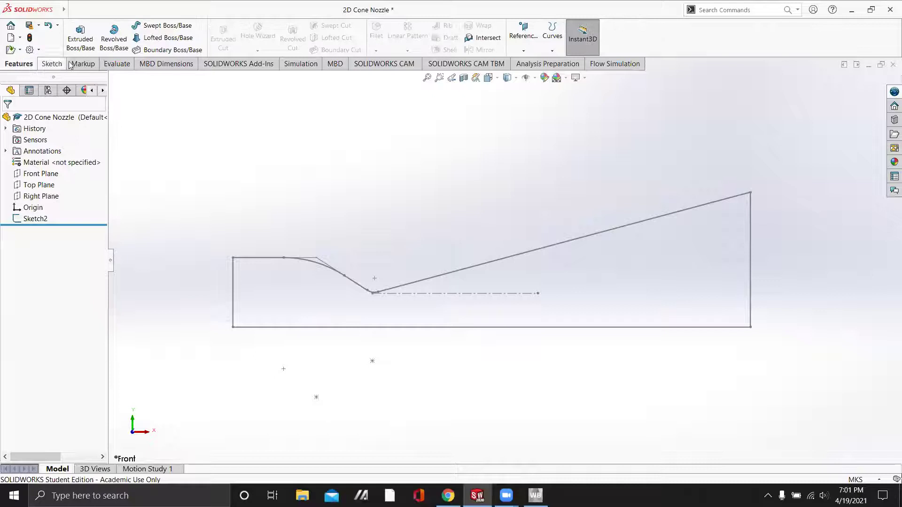
left_click(113, 35)
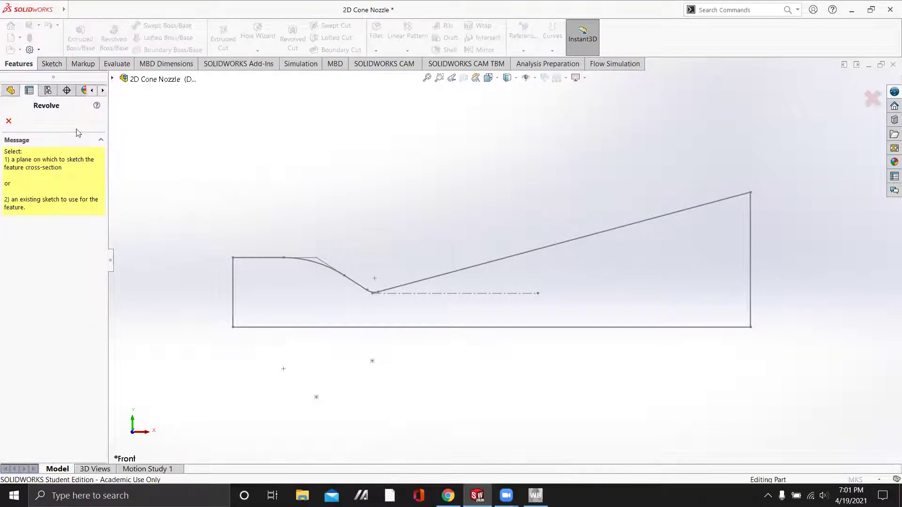
left_click(409, 284)
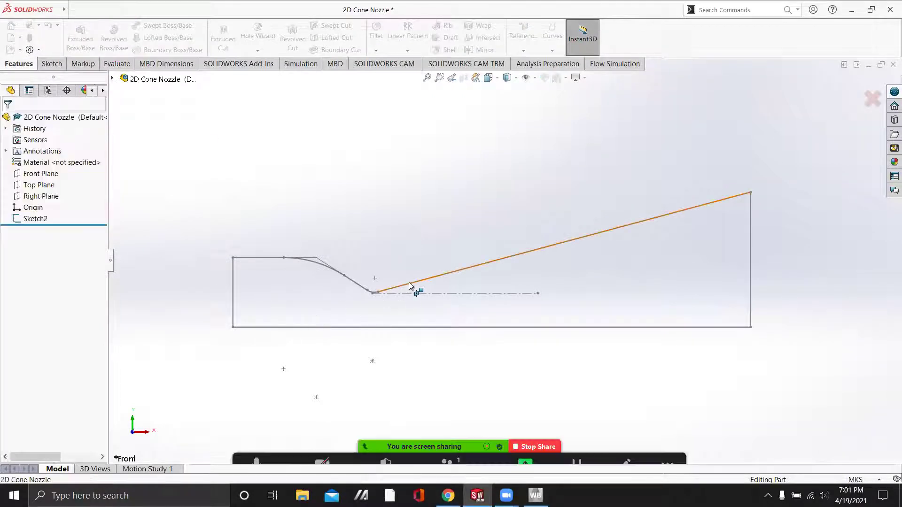
left_click(409, 282)
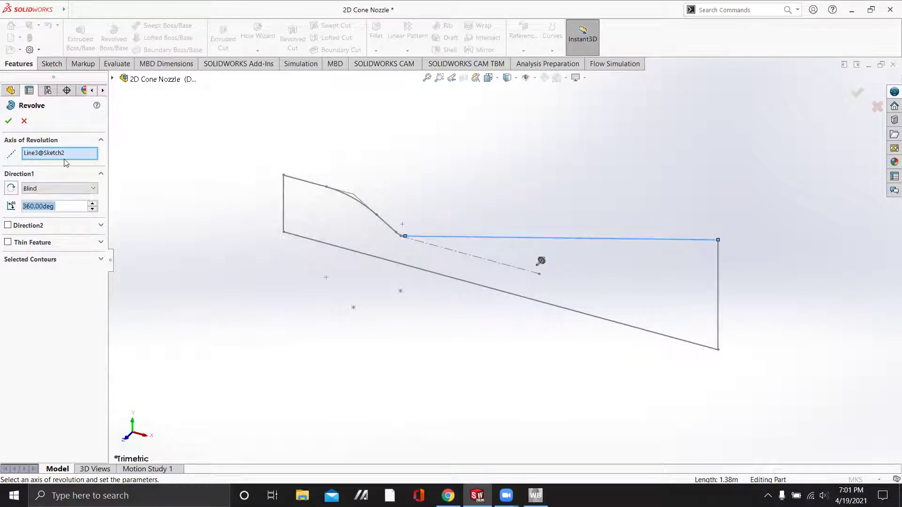
left_click(67, 154)
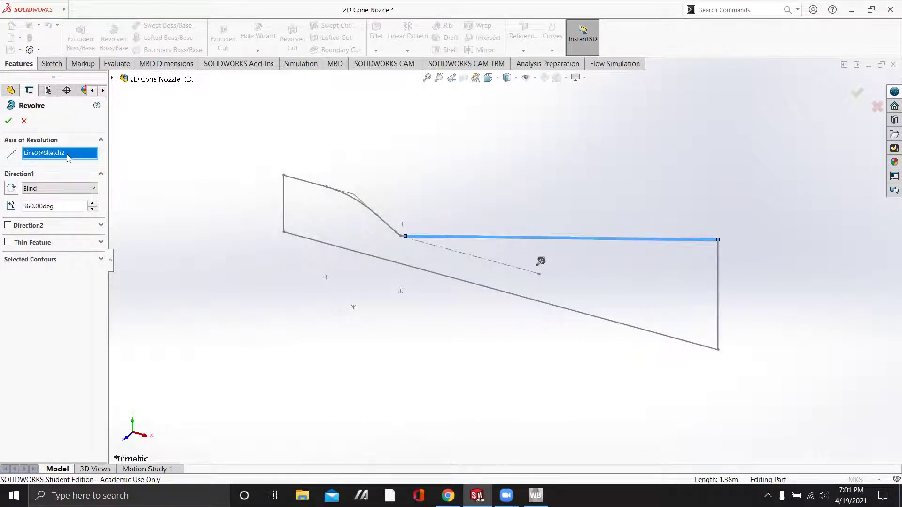
key("Delete")
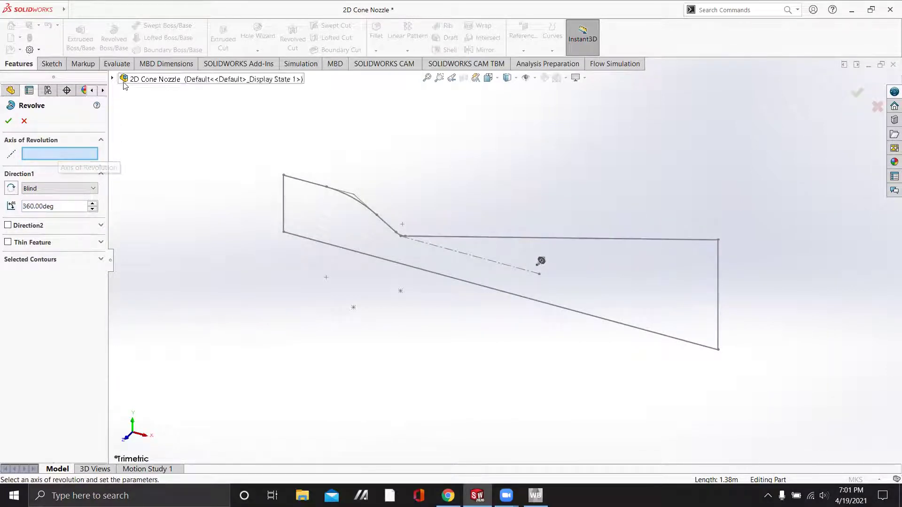
Revolve Sketch2 360° about the bottom centreline to create the solid nozzle
left_click(112, 79)
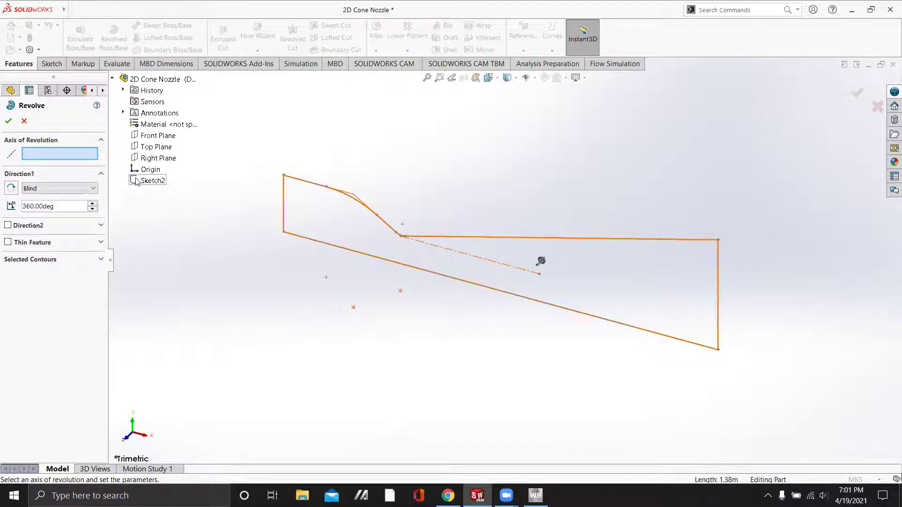
left_click(442, 277)
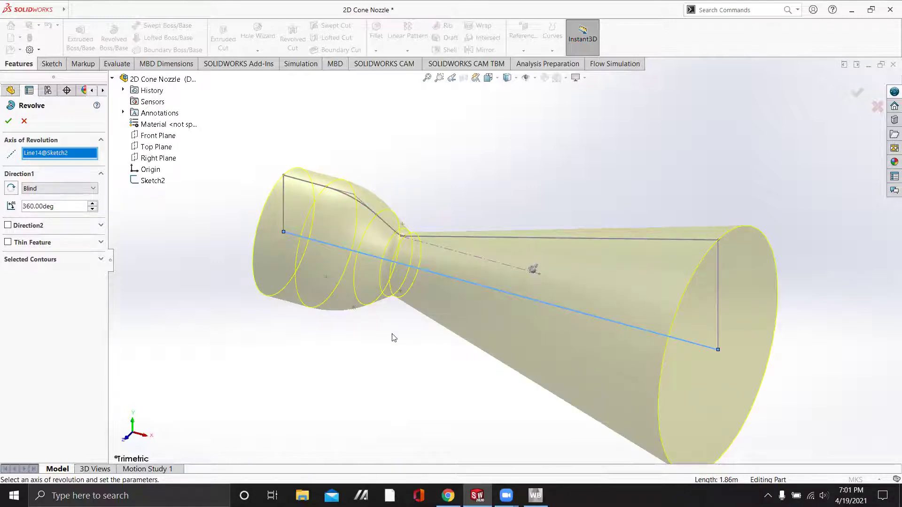
scroll(410, 337, "down", 2)
scroll(410, 336, "up", 2)
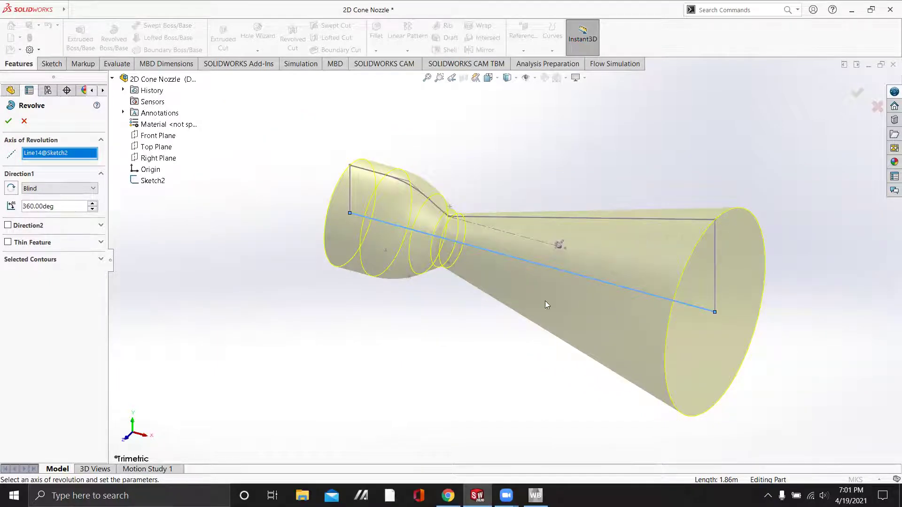
left_click(8, 121)
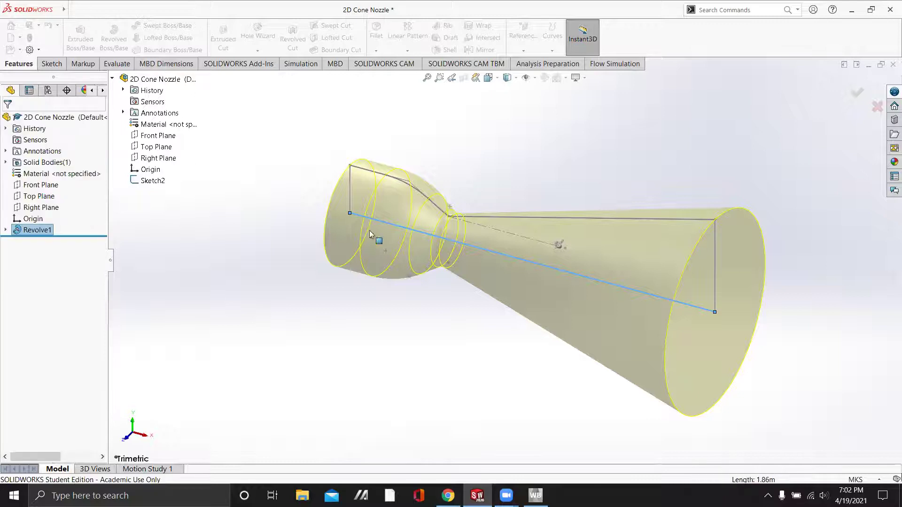
Inspect the revolved nozzle from several angles, then switch to Workbench
left_click(458, 324)
scroll(464, 322, "down", 2)
scroll(464, 322, "up", 4)
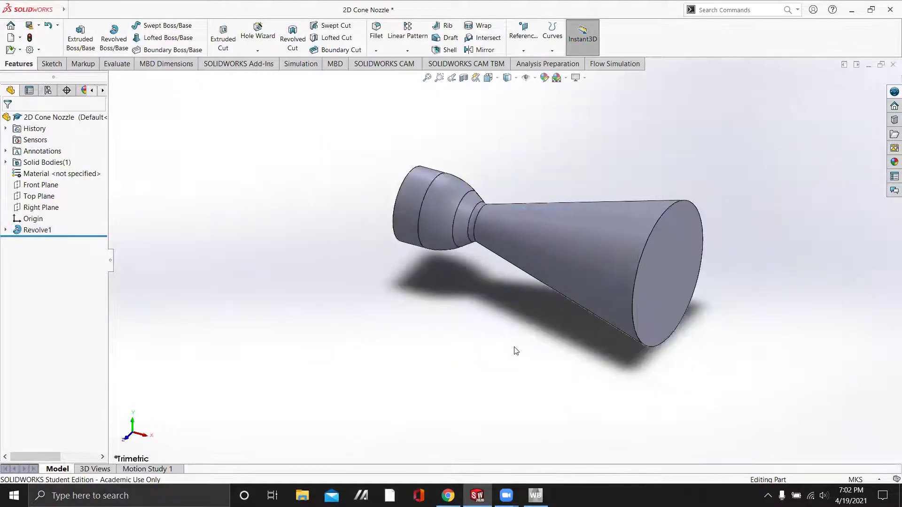
middle_click_drag(401, 319, 425, 345)
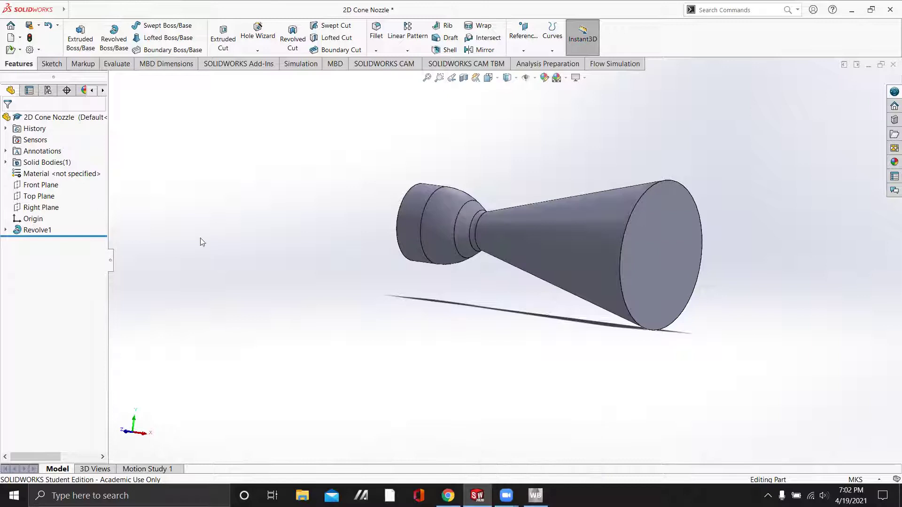
key("alt+Tab")
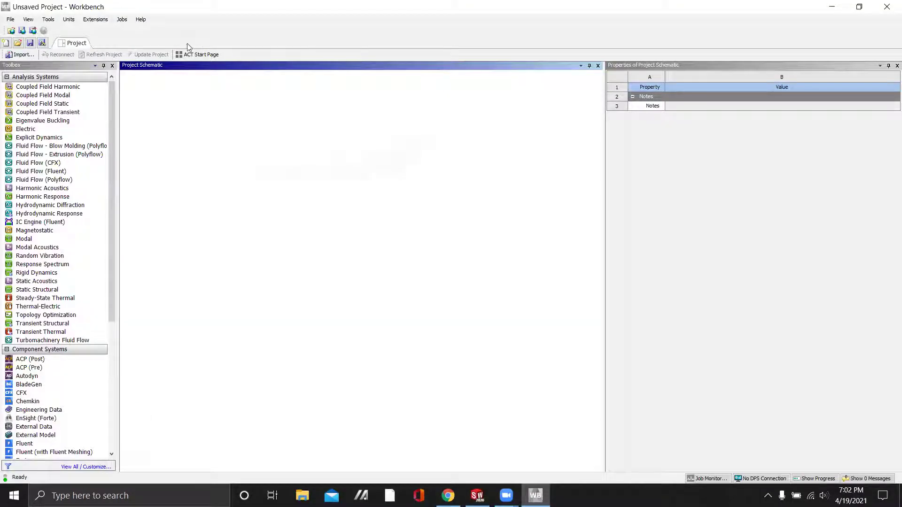
Add a Fluid Flow (Fluent) system, import the 3D Cone Nozzle geometry and open it in Meshing
left_click_drag(29, 172, 187, 125)
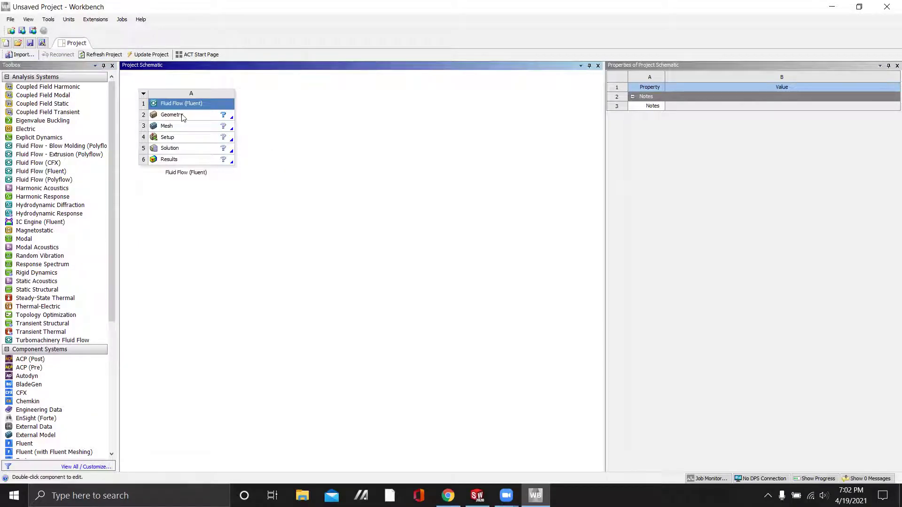
right_click(184, 116)
mouse_move(230, 141)
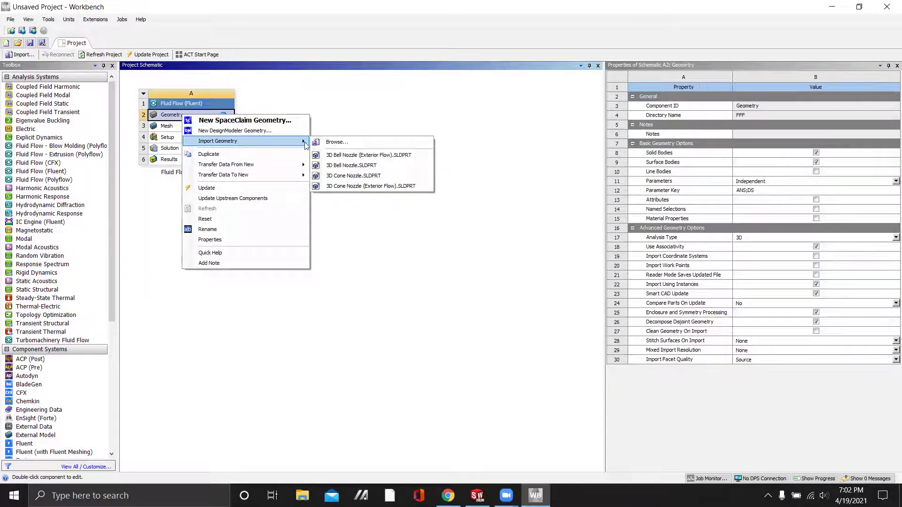
left_click(357, 141)
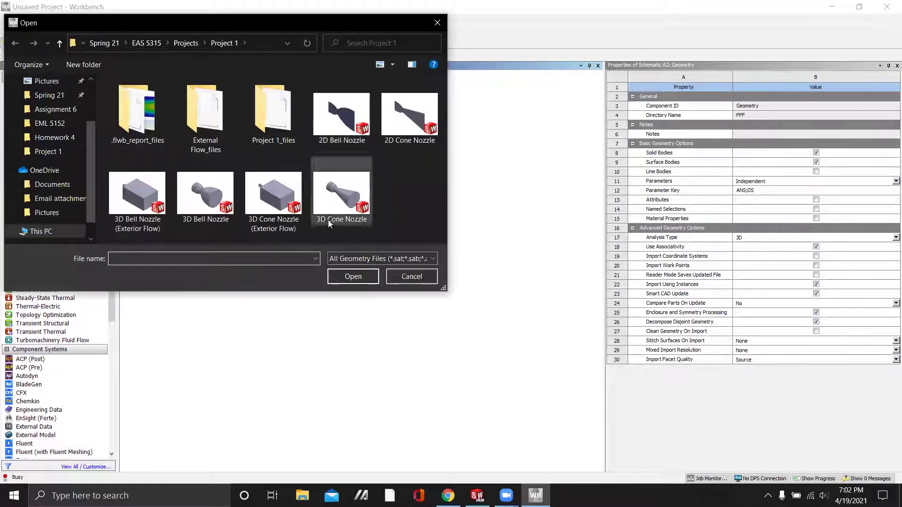
double_click(362, 200)
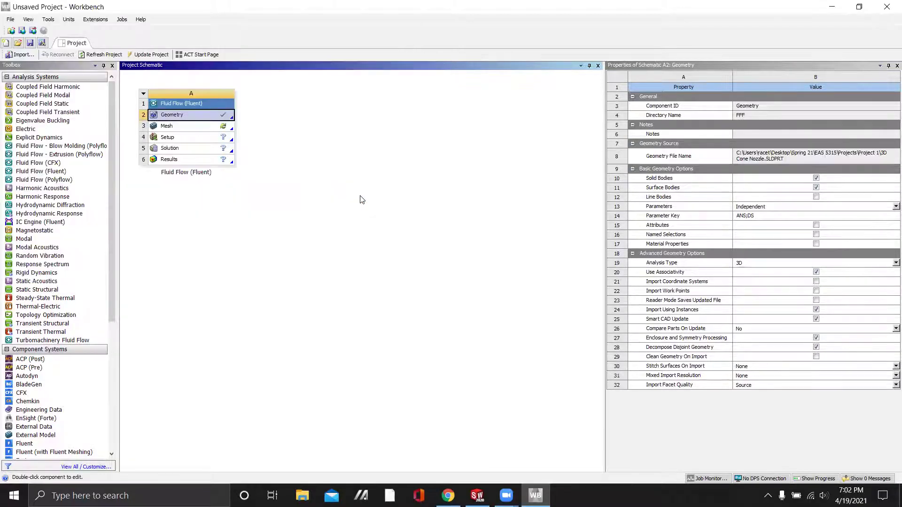
double_click(188, 131)
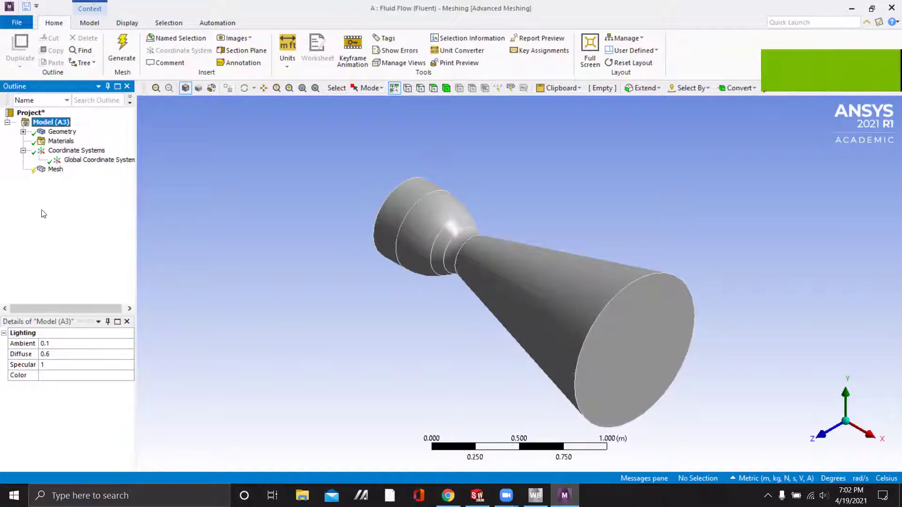
Insert an Automatic Method scoped to the nozzle body and generate the mesh
right_click(55, 172)
mouse_move(94, 179)
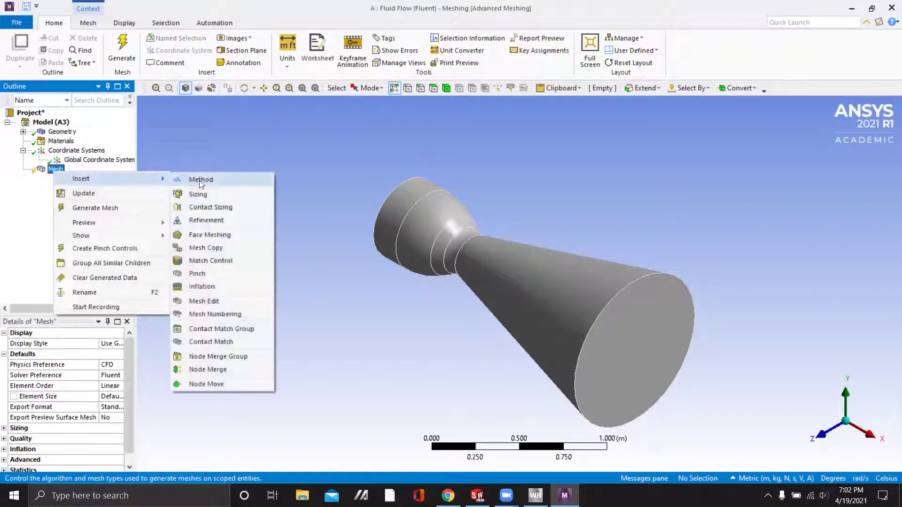
left_click(220, 180)
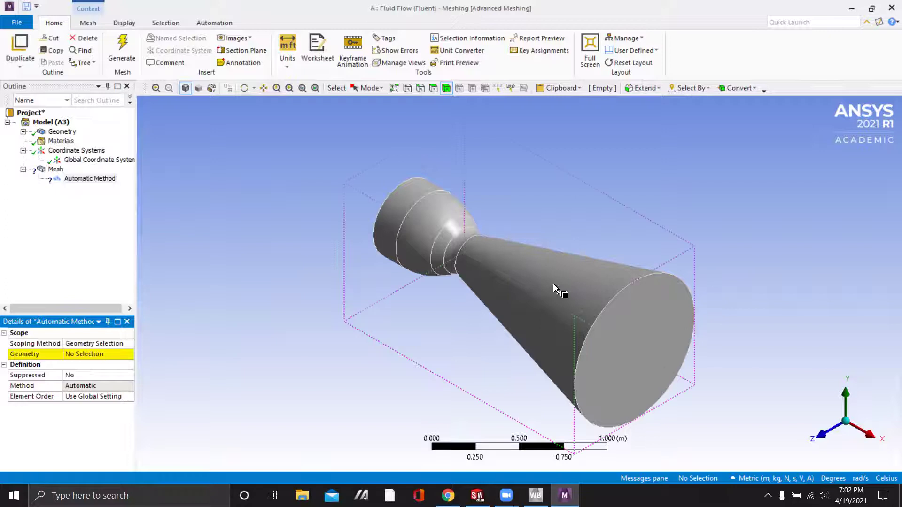
left_click(532, 292)
left_click(94, 354)
left_click(91, 354)
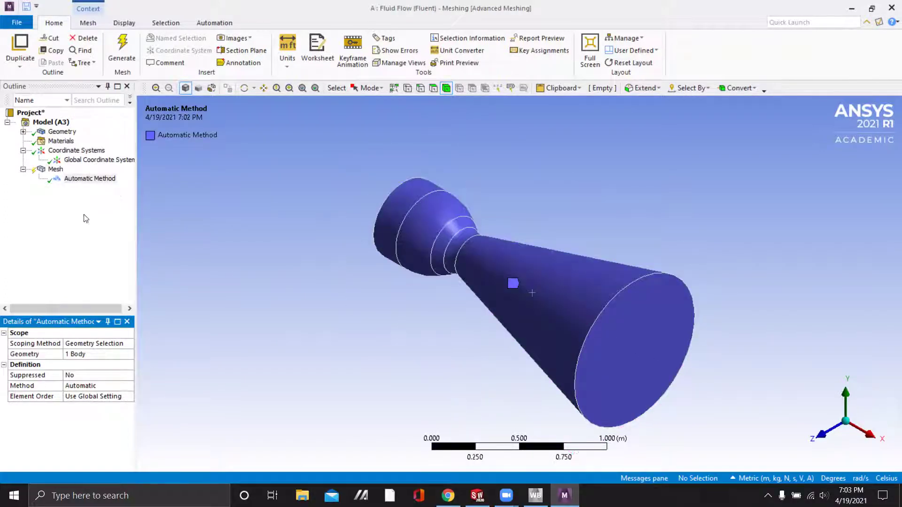
left_click(122, 54)
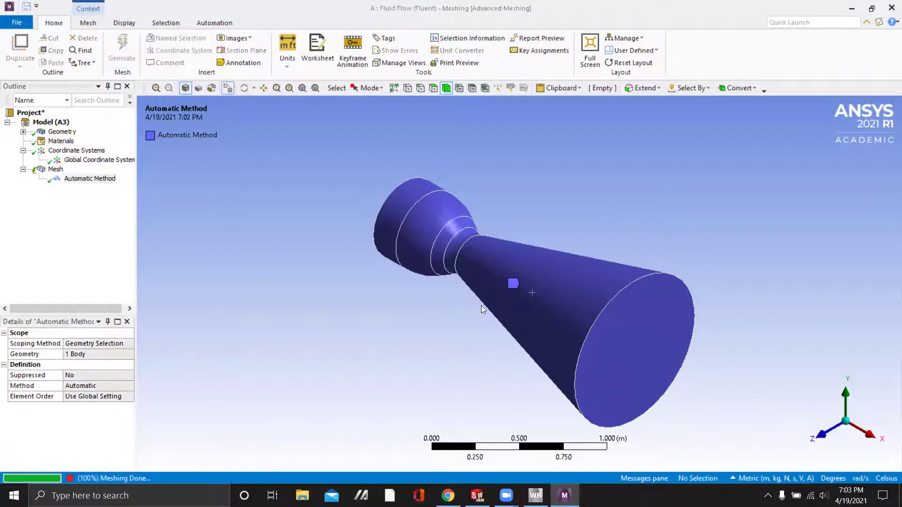
middle_click_drag(510, 339, 629, 334)
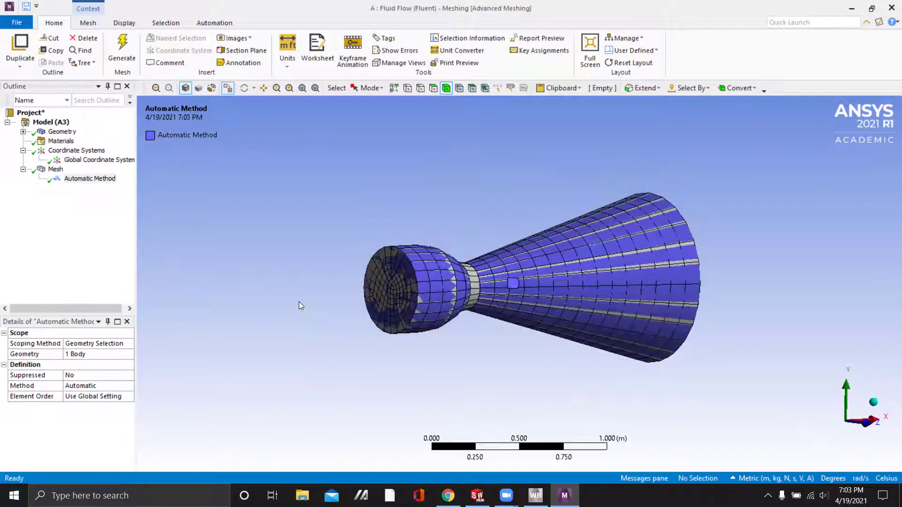
left_click(434, 89)
Name the two end faces 'Inlet' and 'Outlet'
left_click(402, 283)
key("n")
type("Inl")
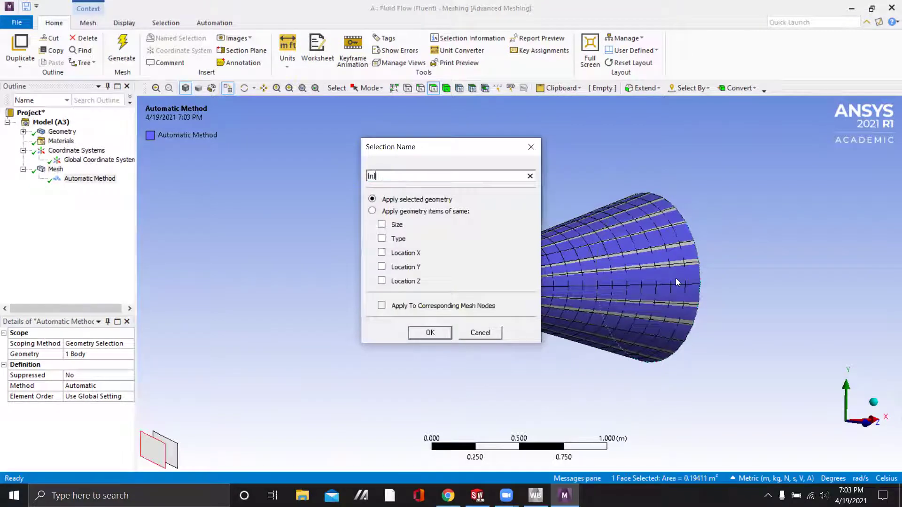
type("et")
key("Return")
middle_click_drag(650, 298, 749, 283)
left_click(749, 284)
type("n")
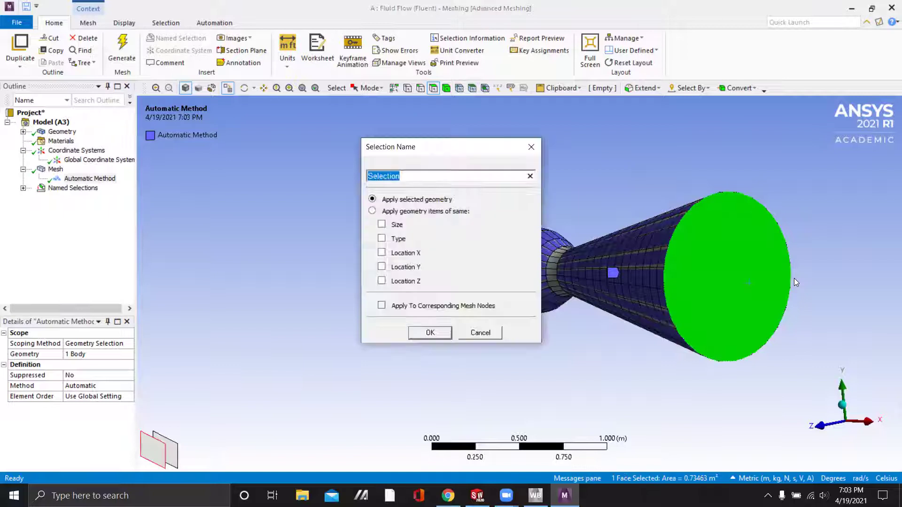
type("Outlet")
key("Return")
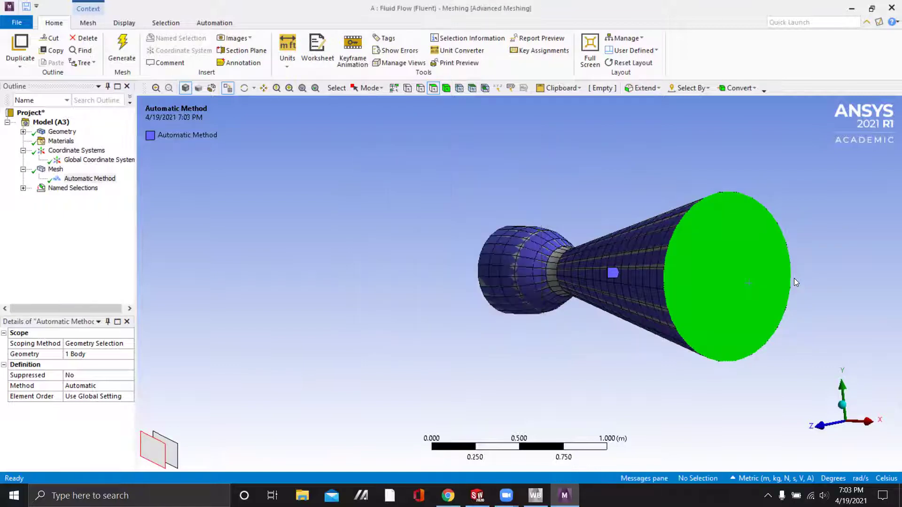
Select the five side faces (3.397 m²), name them 'Wall', and return to Workbench
middle_click_drag(817, 299, 312, 205)
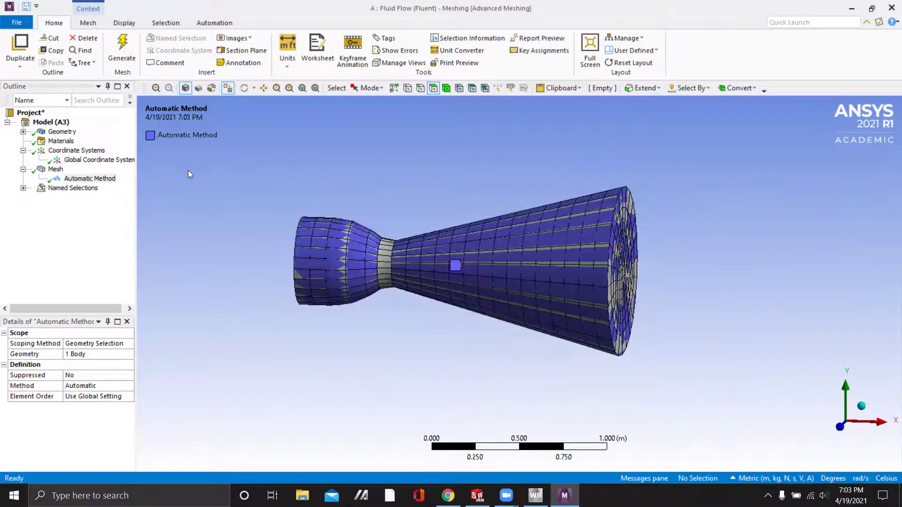
left_click(317, 256)
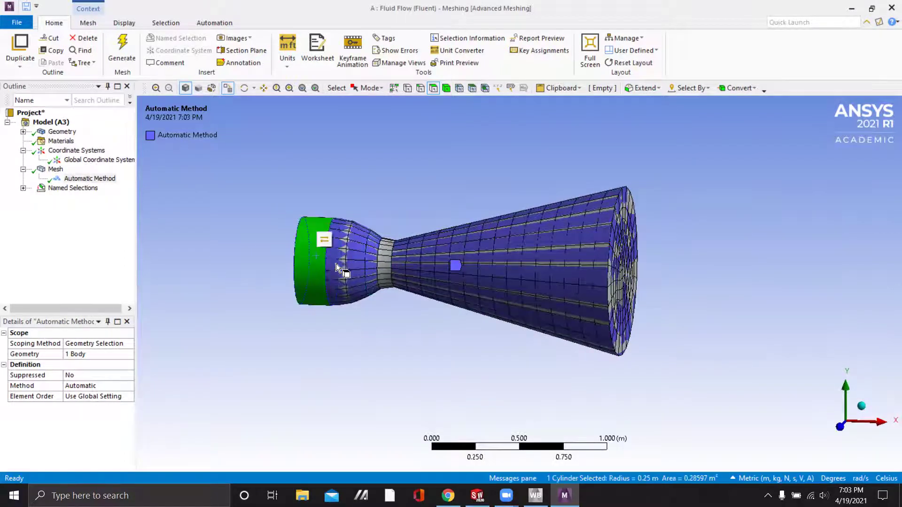
left_click(367, 286, "ctrl")
left_click(371, 253, "ctrl")
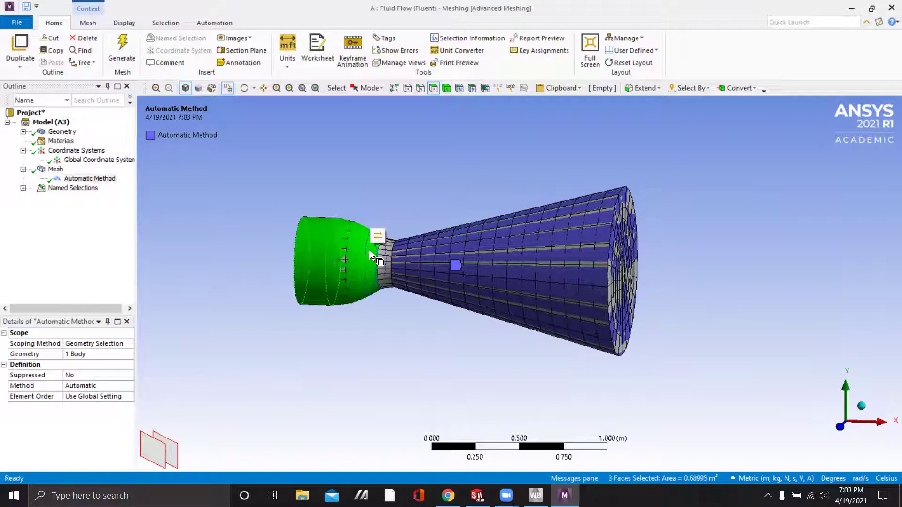
left_click(382, 258, "ctrl")
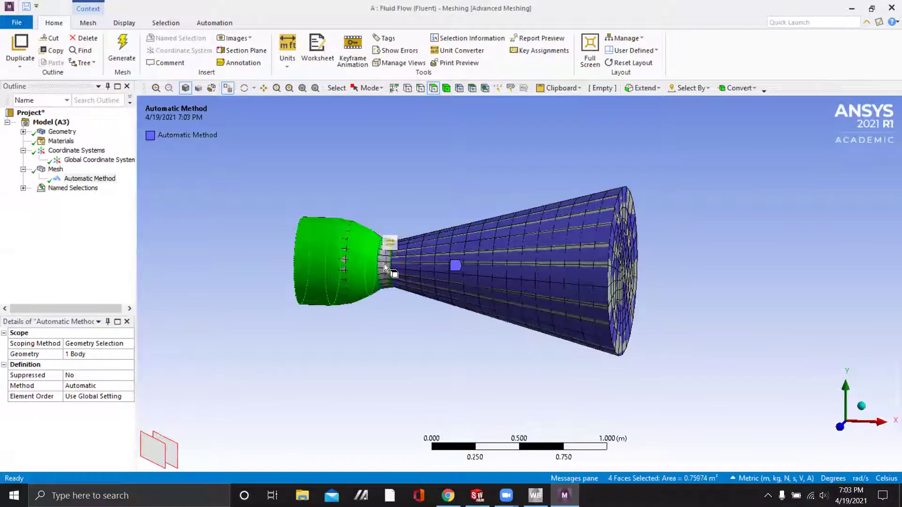
left_click(394, 266, "ctrl")
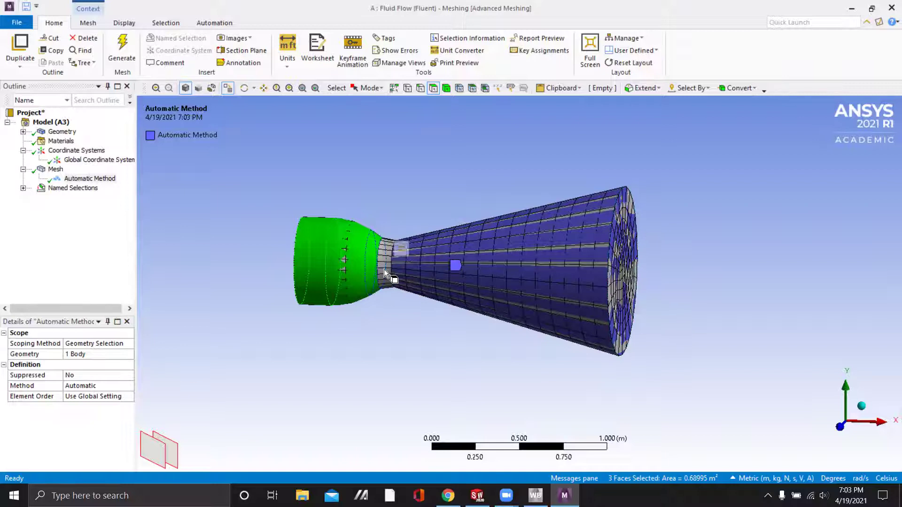
left_click(499, 253, "ctrl")
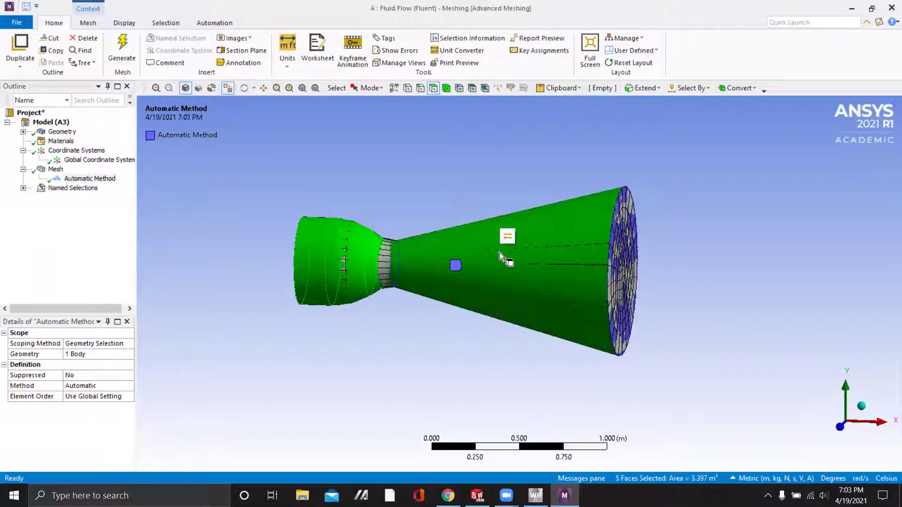
type("nWall")
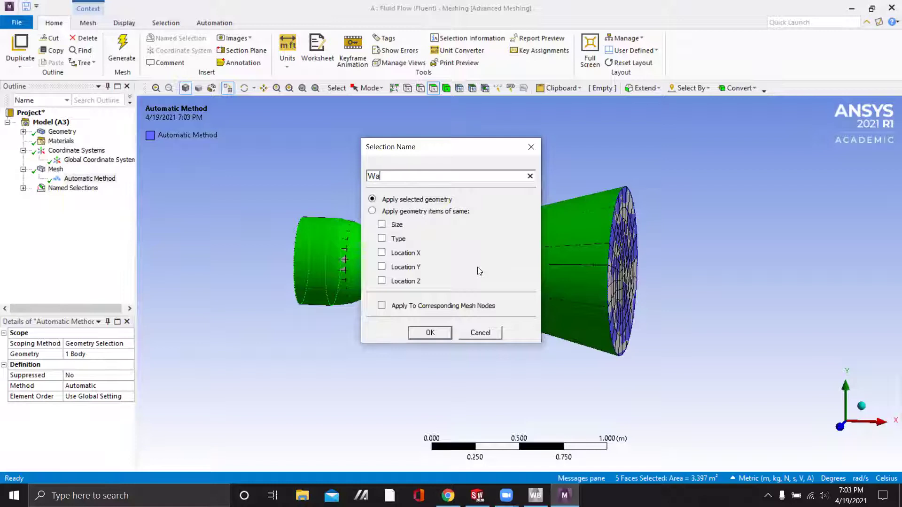
key("Return")
middle_click_drag(371, 280, 319, 317)
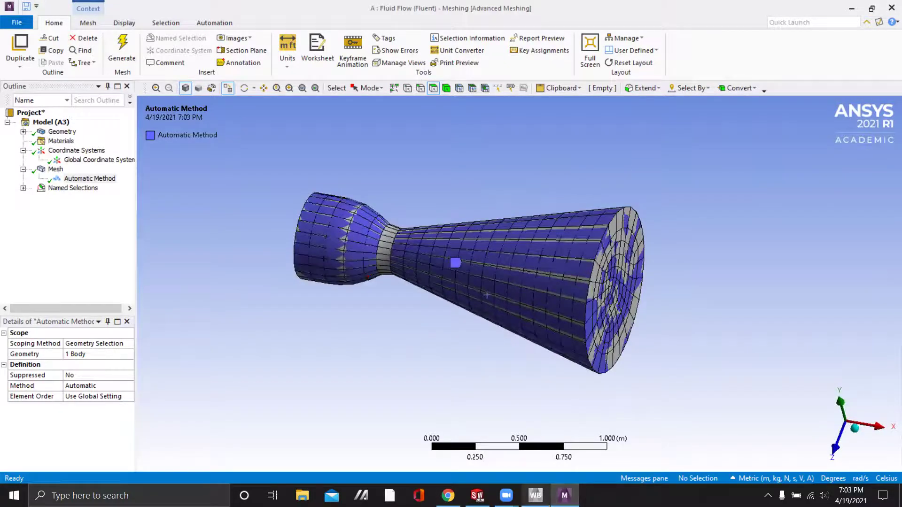
left_click(535, 496)
Update the mesh and launch Fluent in double precision with the mesh displayed
right_click(179, 131)
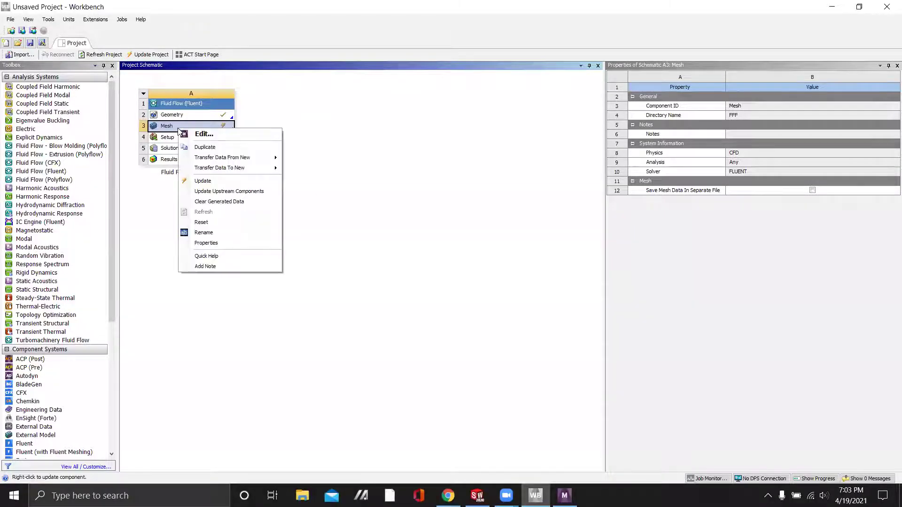
left_click(228, 180)
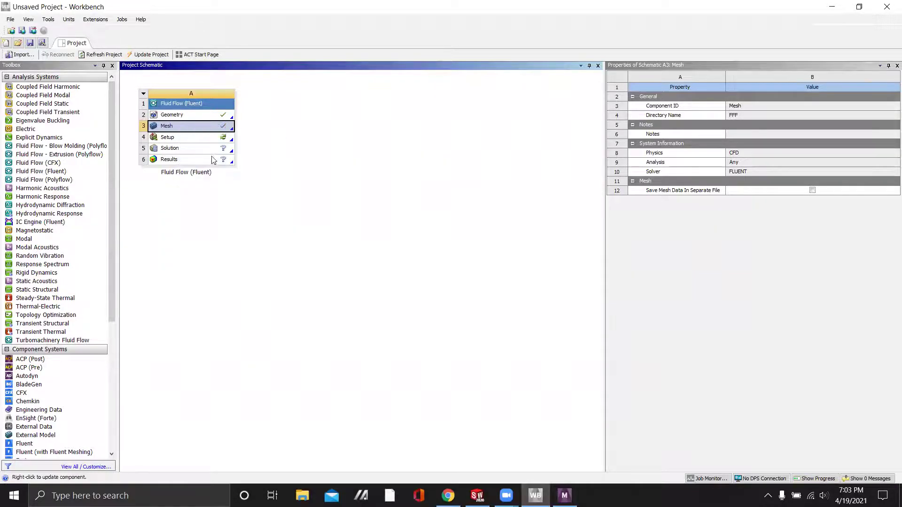
double_click(197, 137)
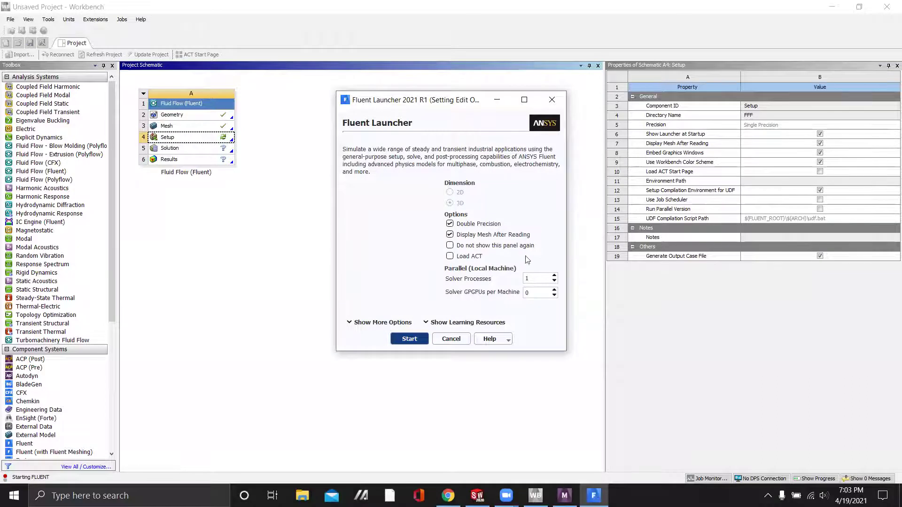
left_click(415, 338)
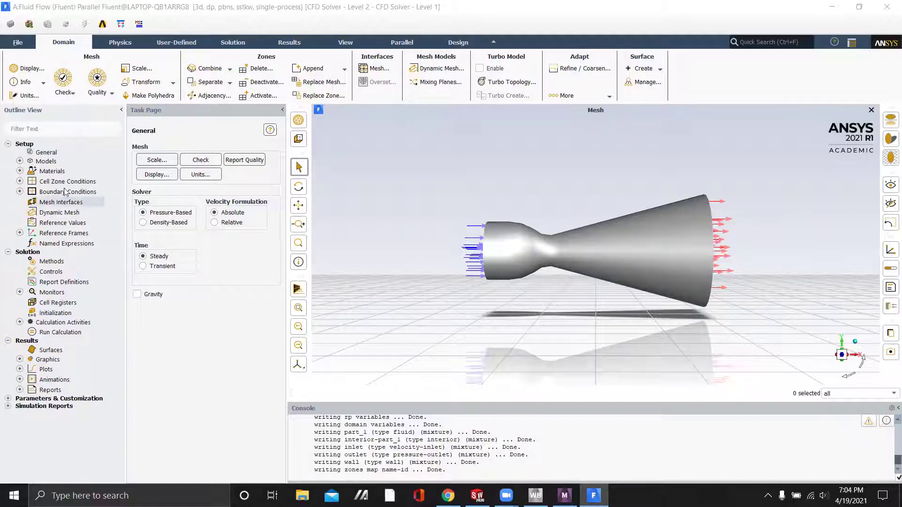
Turn the Energy equation on and switch the Viscous model from SST k-omega to Inviscid
double_click(45, 161)
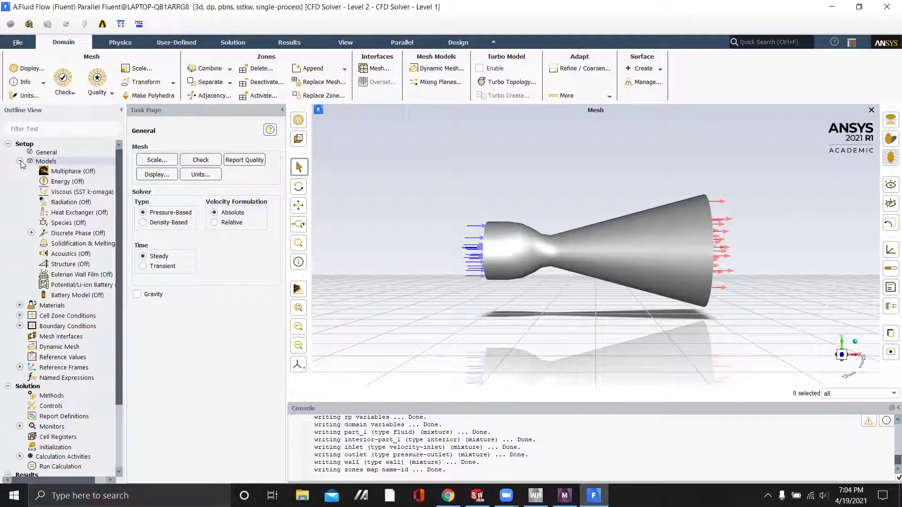
right_click(61, 183)
left_click(68, 200)
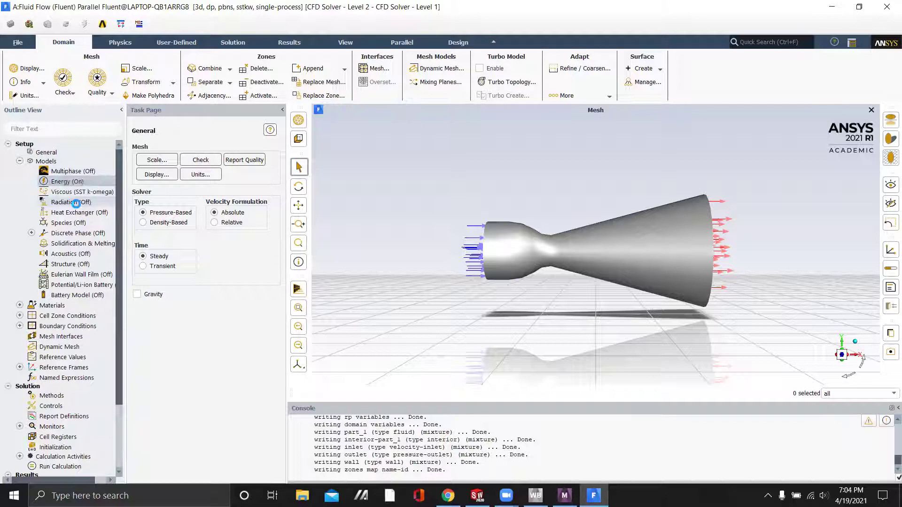
right_click(72, 193)
mouse_move(91, 214)
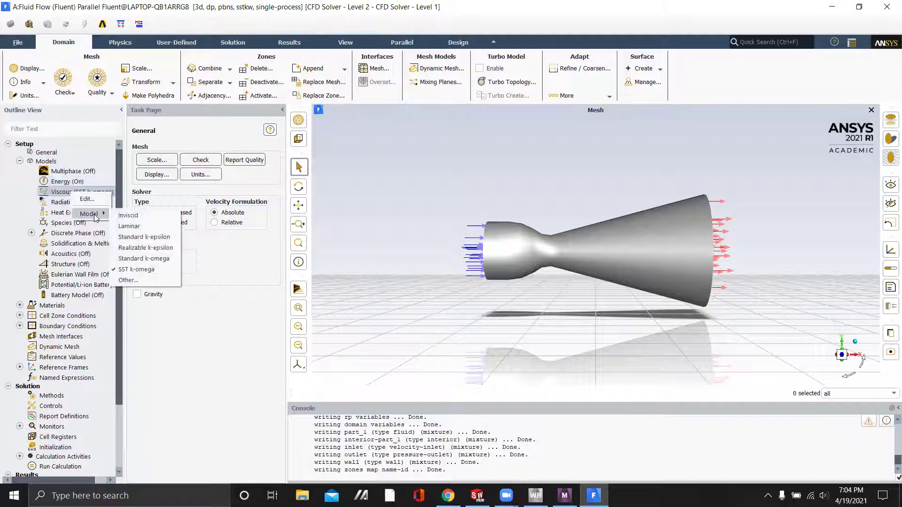
left_click(124, 215)
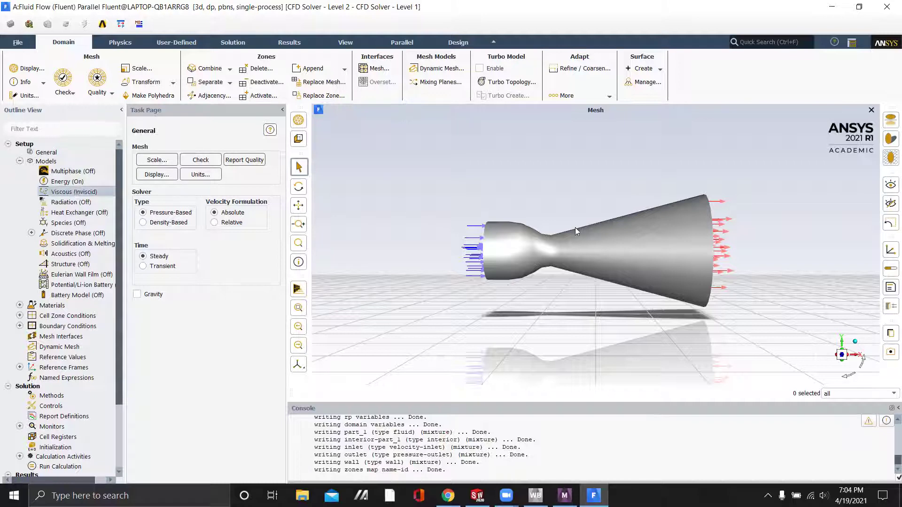
left_click(19, 161)
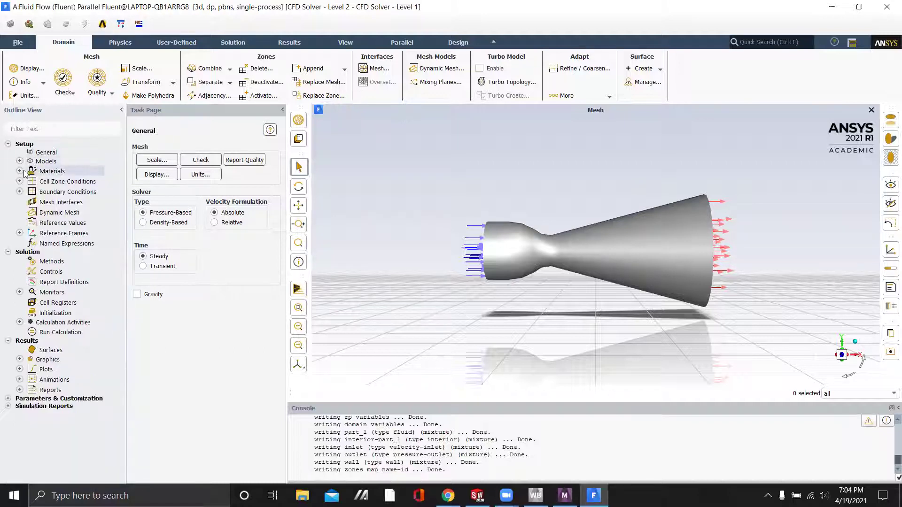
Open the air material's properties and rename it rokcetfluid
left_click(20, 171)
left_click(31, 181)
right_click(59, 197)
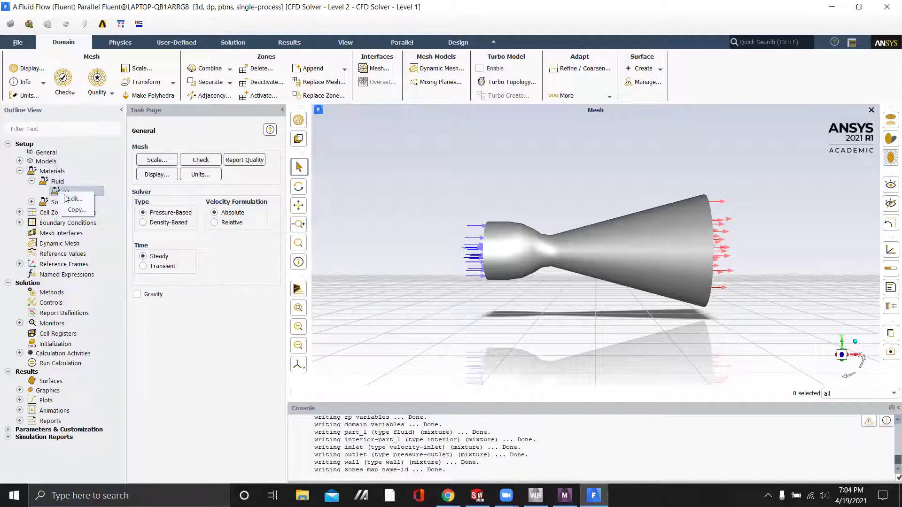
left_click(70, 199)
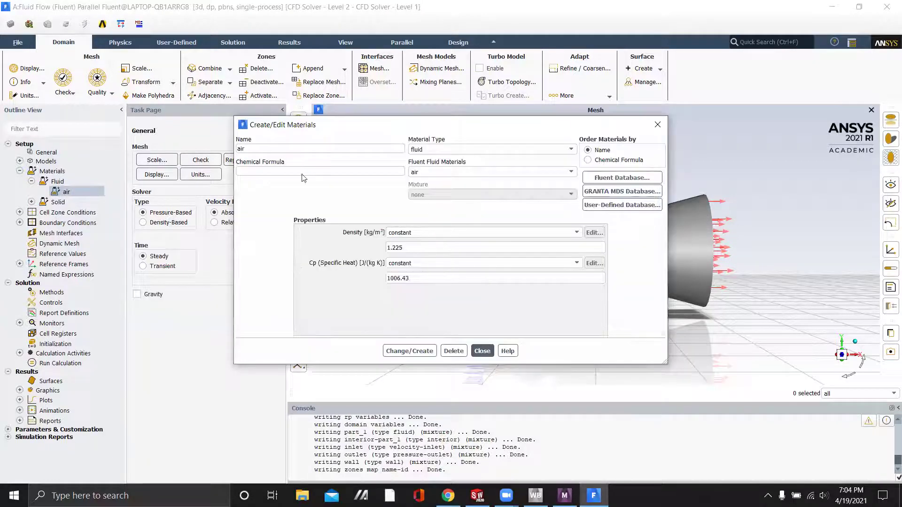
type("rokcetlfluid")
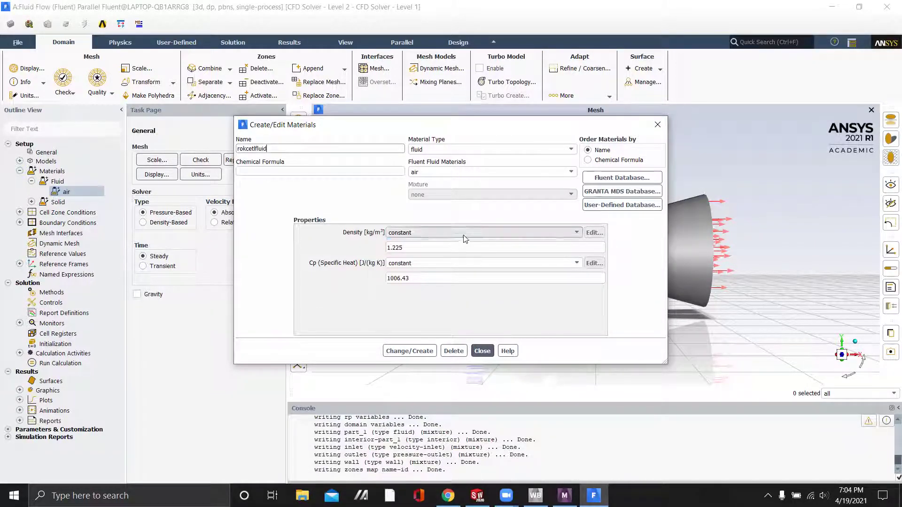
Set ideal-gas density, Cp 2494 and molecular weight 20, overwriting air
left_click(466, 233)
left_click(449, 246)
left_click(475, 277)
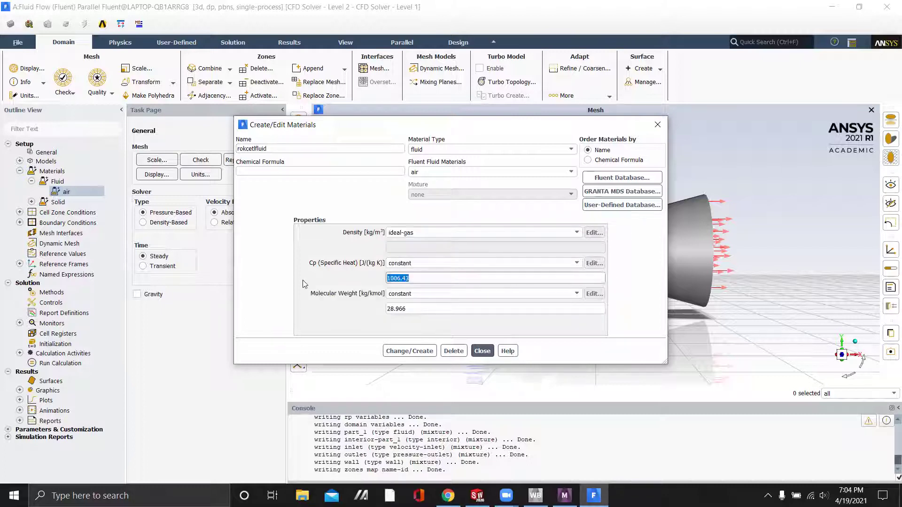
type("2")
left_click(440, 309)
type("20")
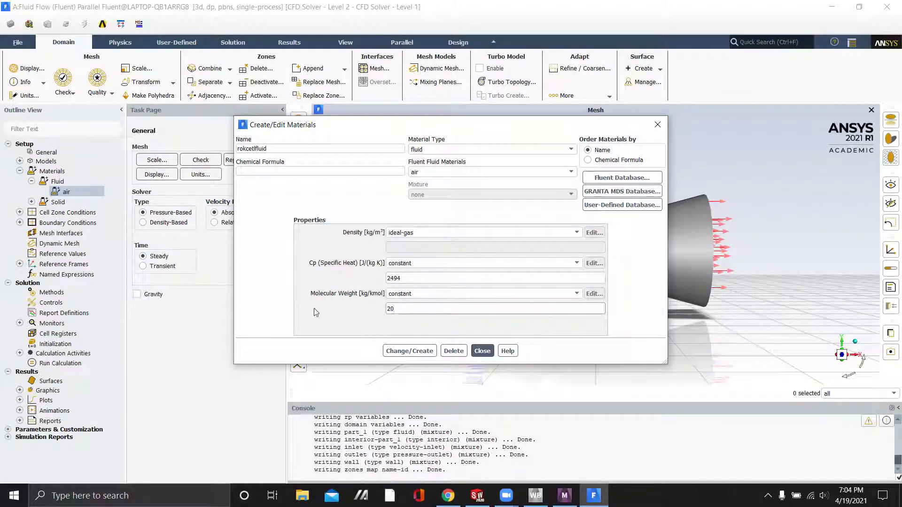
left_click(410, 351)
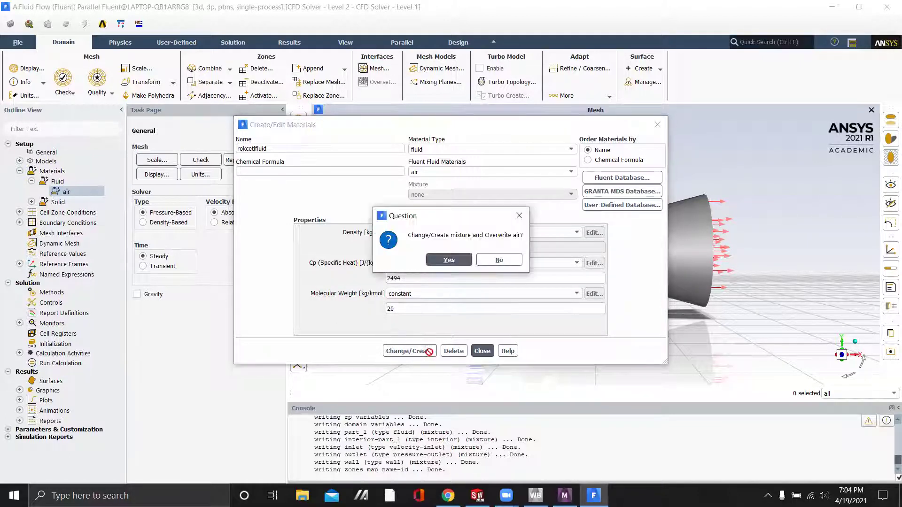
left_click(453, 261)
left_click(482, 351)
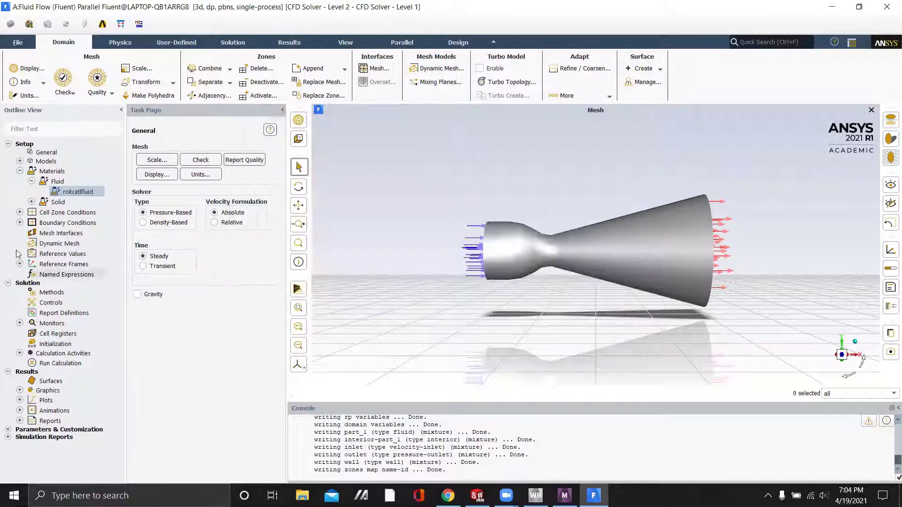
left_click(20, 172)
Change the inlet boundary type to pressure-inlet
left_click(20, 191)
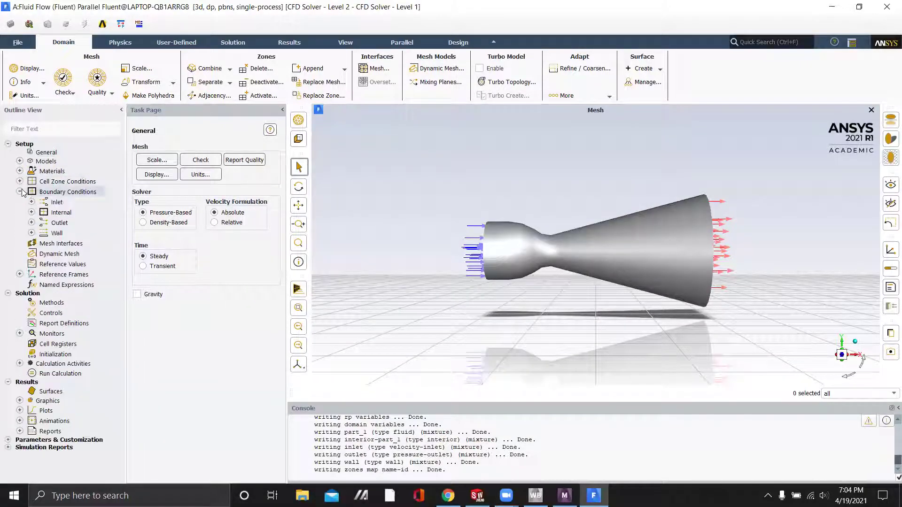
left_click(31, 203)
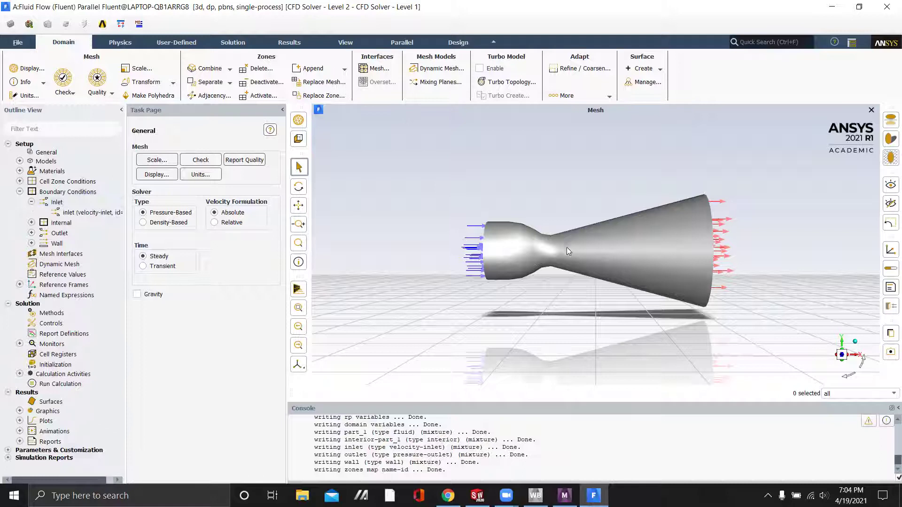
right_click(87, 216)
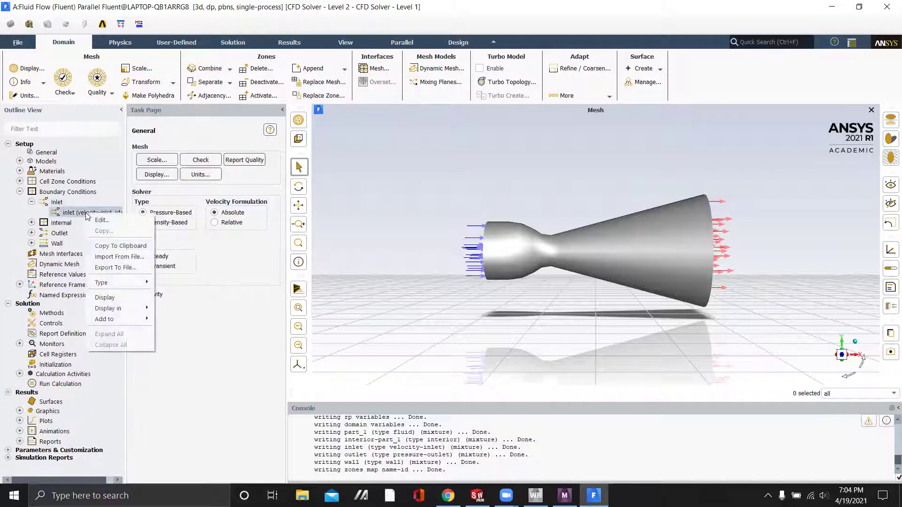
mouse_move(104, 284)
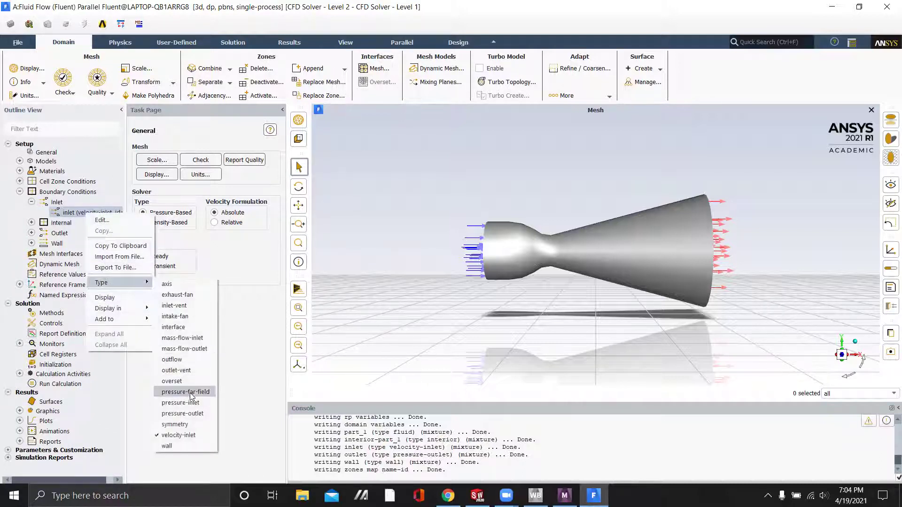
left_click(206, 407)
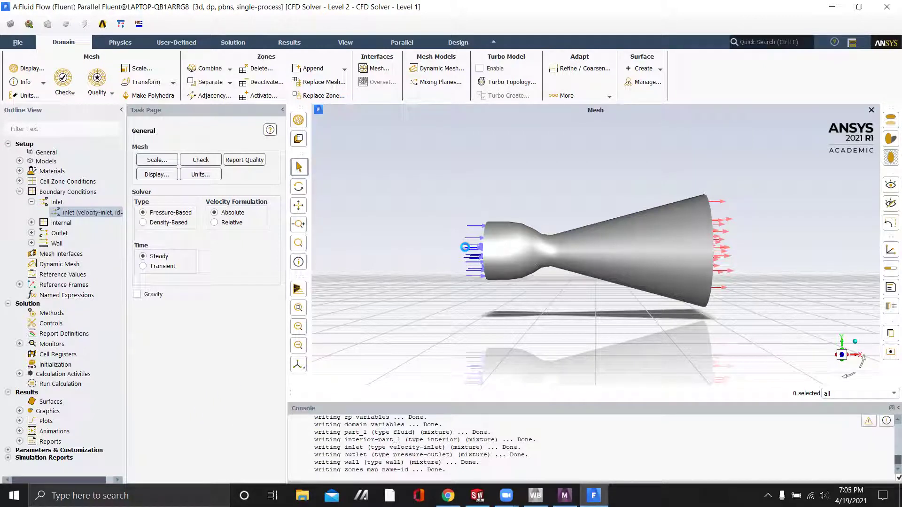
Set inlet gauge total and initial pressures to 9.8e6 Pa and total temperature 3710 K
left_click(292, 318)
type("9.8")
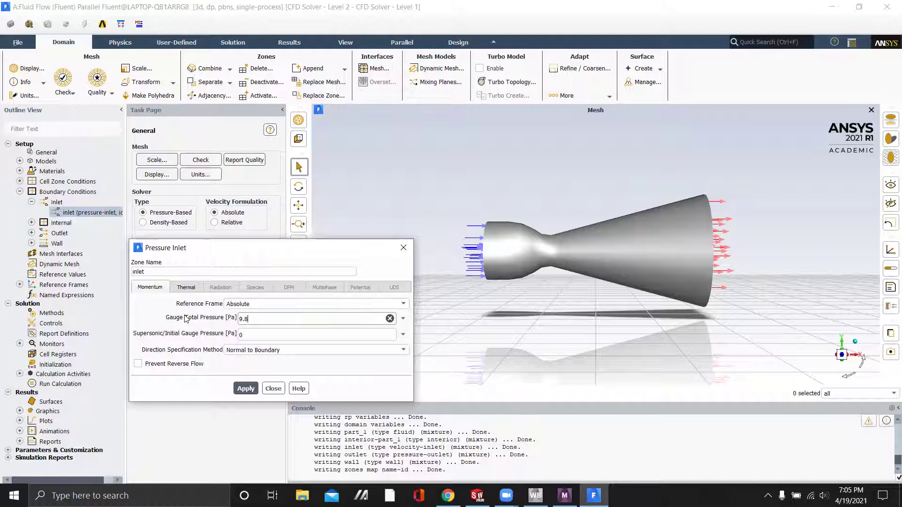
key("Tab")
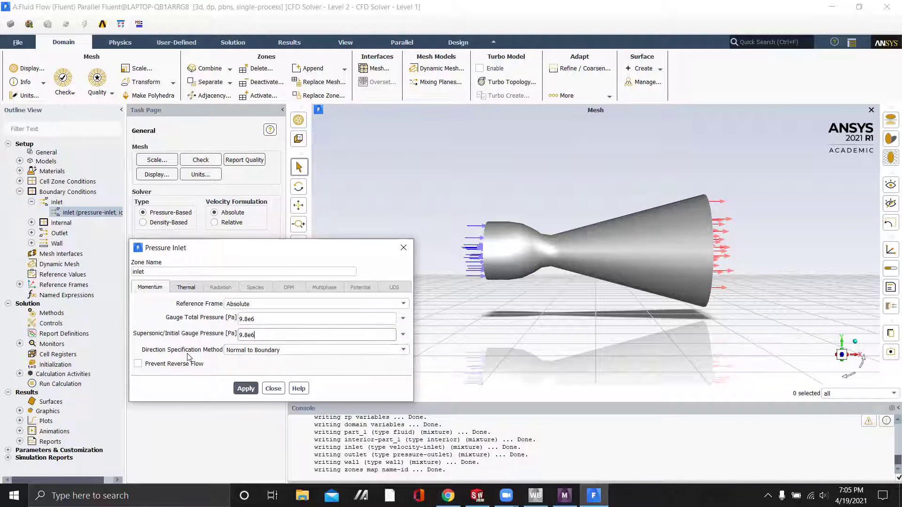
left_click(187, 288)
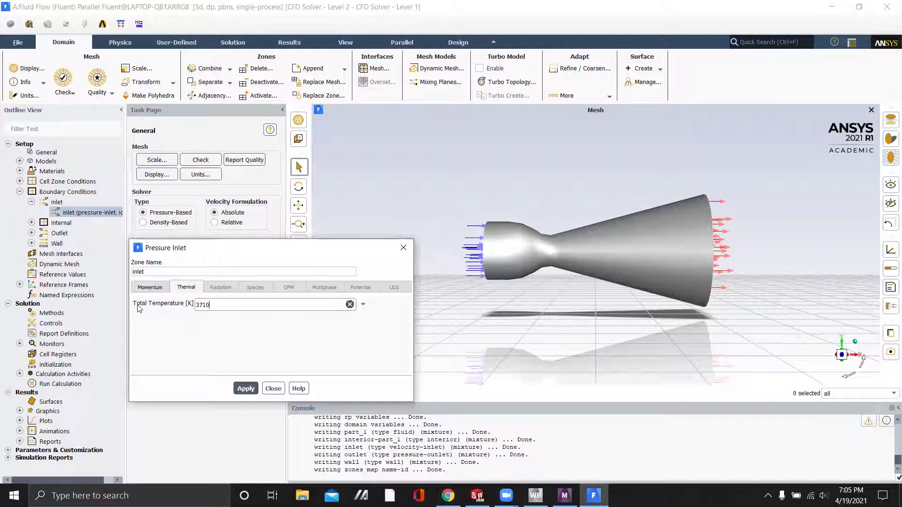
left_click_drag(223, 256, 290, 173)
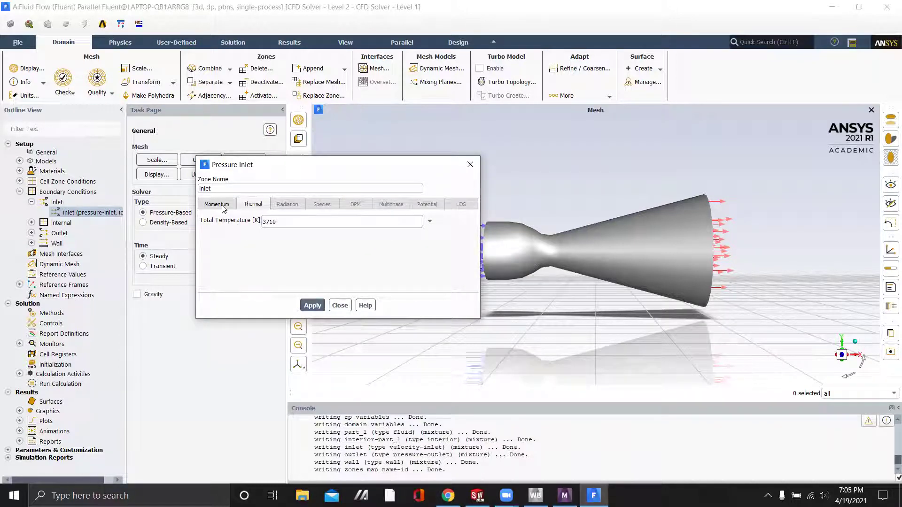
left_click(223, 206)
left_click(340, 305)
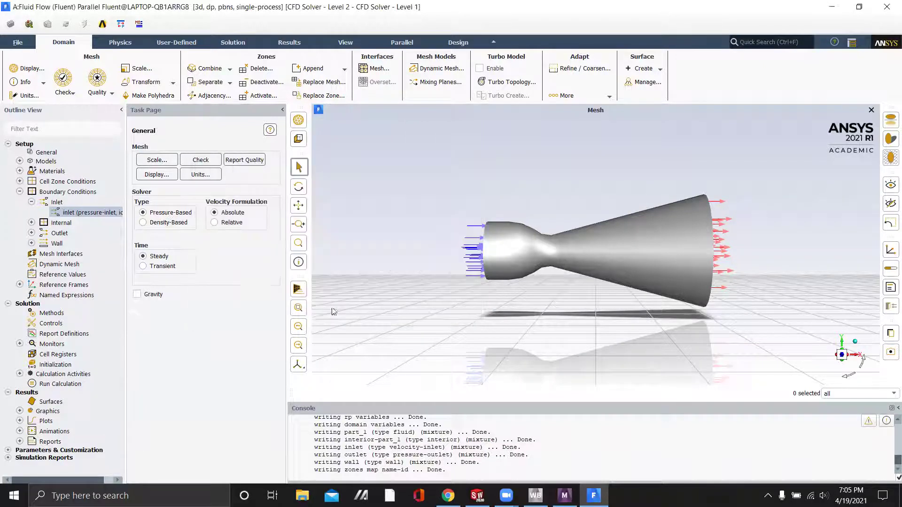
left_click(32, 203)
Give the outlet pressure-outlet a gauge pressure of 101325 Pa
left_click(31, 223)
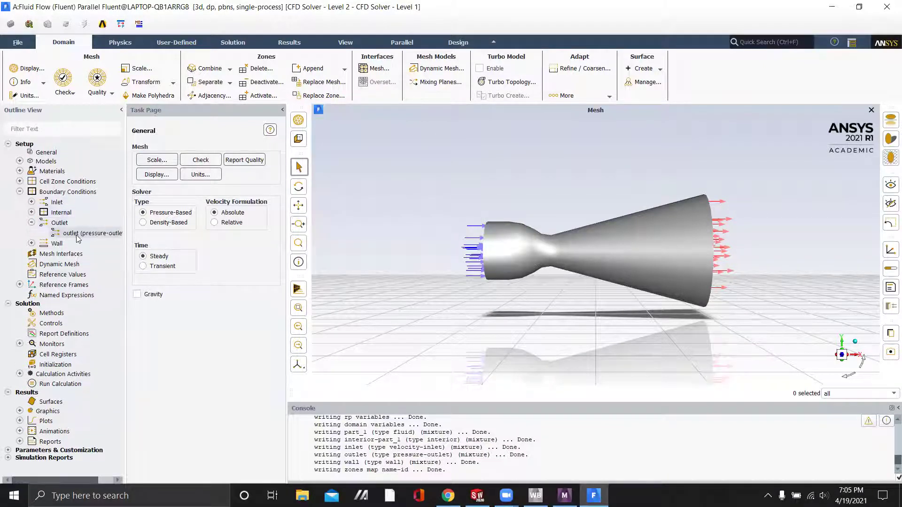
right_click(77, 236)
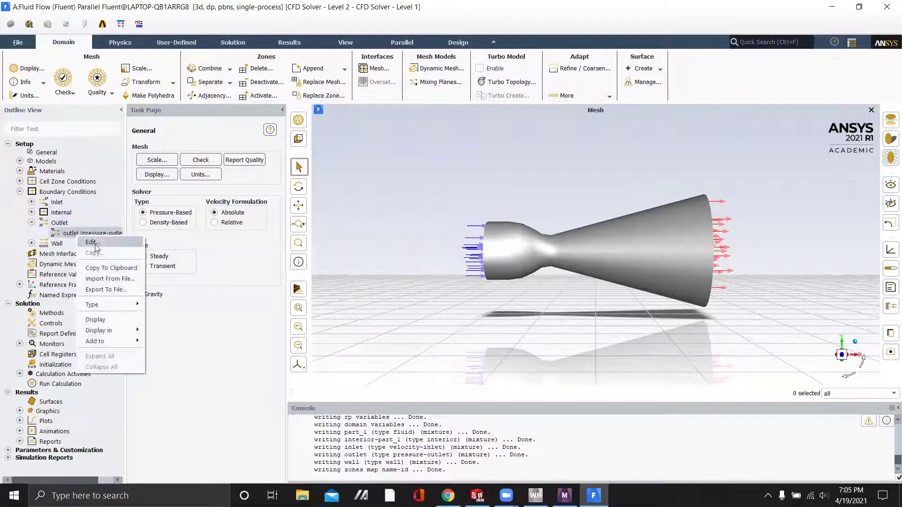
double_click(60, 225)
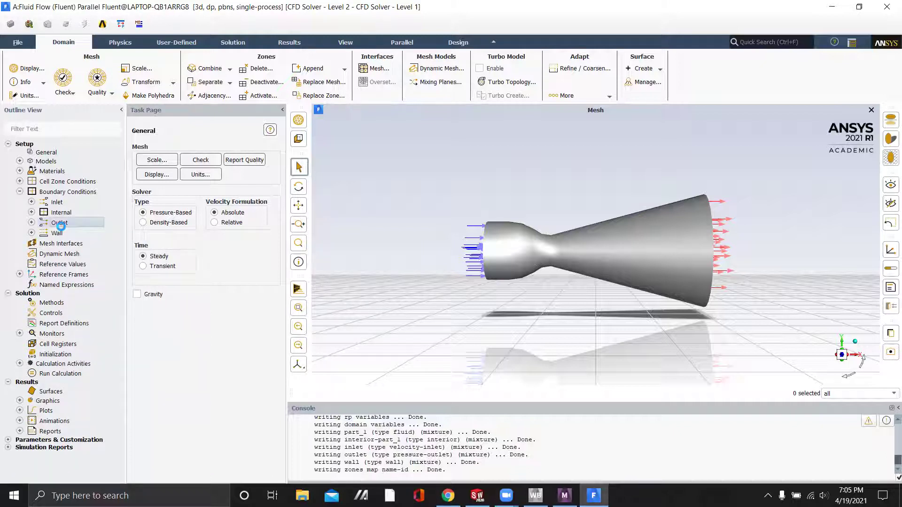
double_click(257, 318)
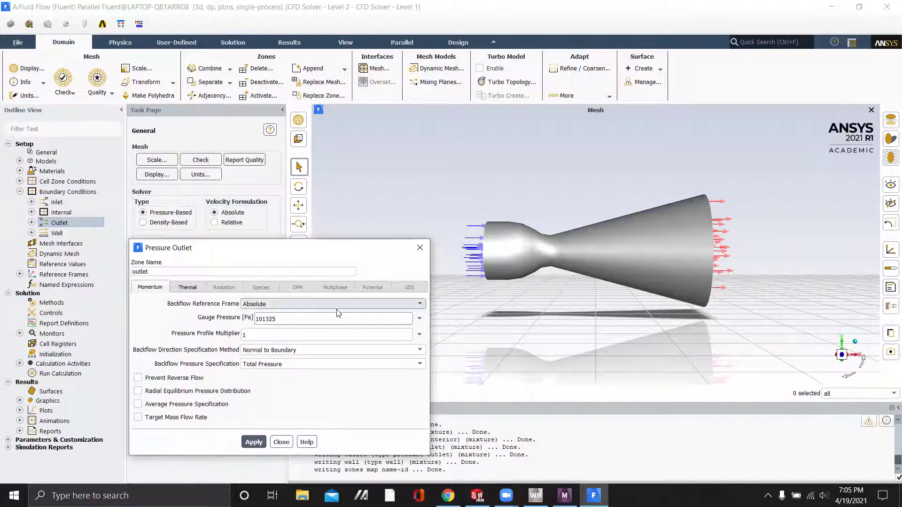
left_click_drag(291, 242, 315, 181)
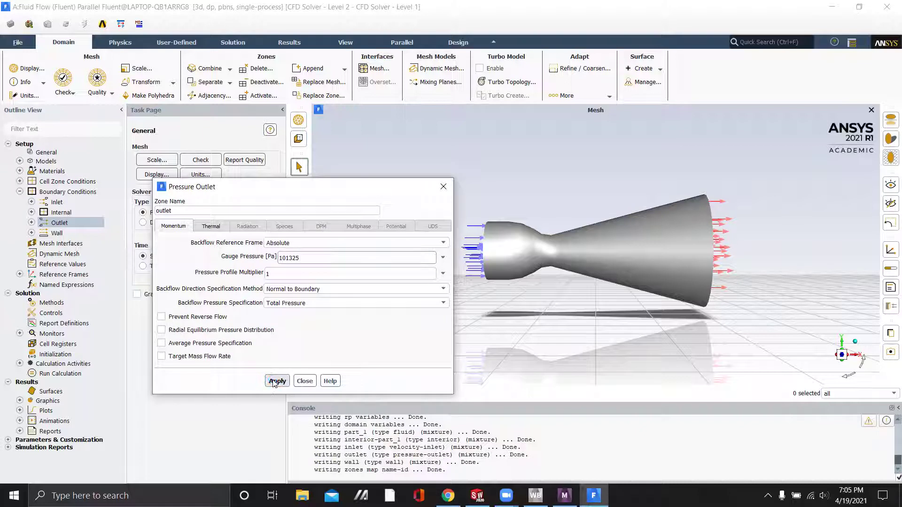
left_click(305, 381)
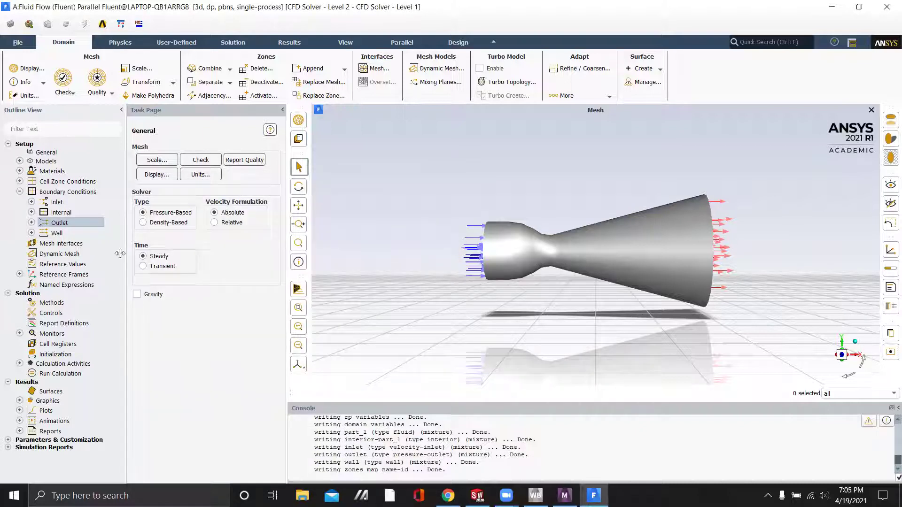
left_click(19, 192)
Copy the energy criterion 1e-06 into the z, y, x-velocity and continuity residual criteria, then confirm
left_click(19, 292)
double_click(63, 303)
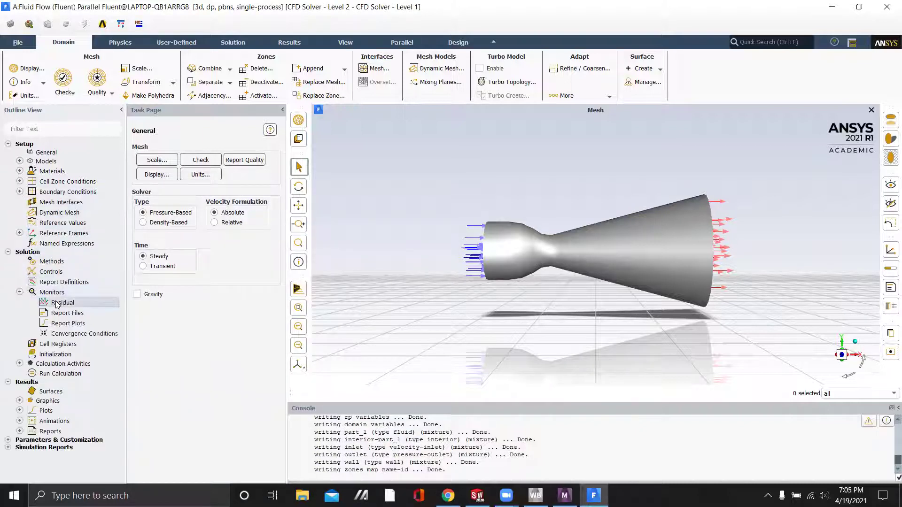
key("shift+Tab")
key("ctrl+c")
key("shift+Tab")
key("shift+Tab")
key("shift+Tab")
key("ctrl+v")
key("shift+Tab")
key("ctrl+v")
key("shift+Tab")
key("ctrl+v")
key("shift+Tab")
key("ctrl+v")
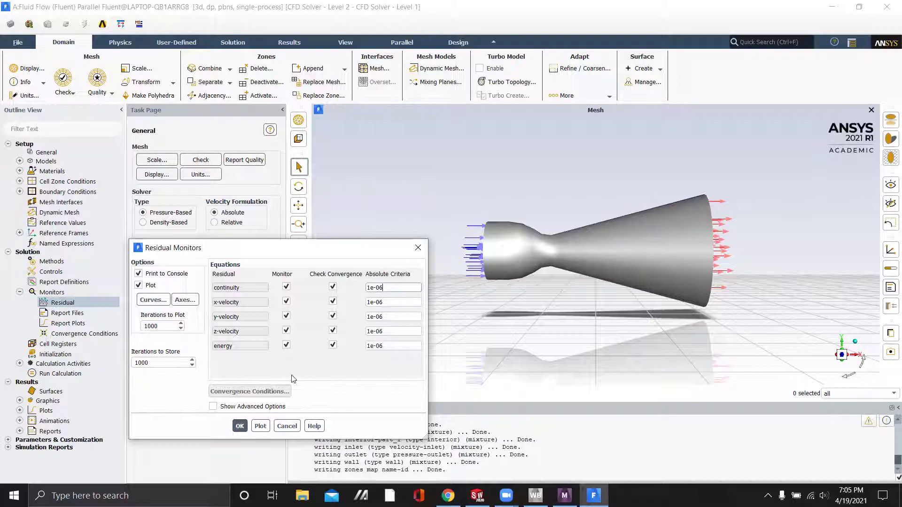
left_click(240, 426)
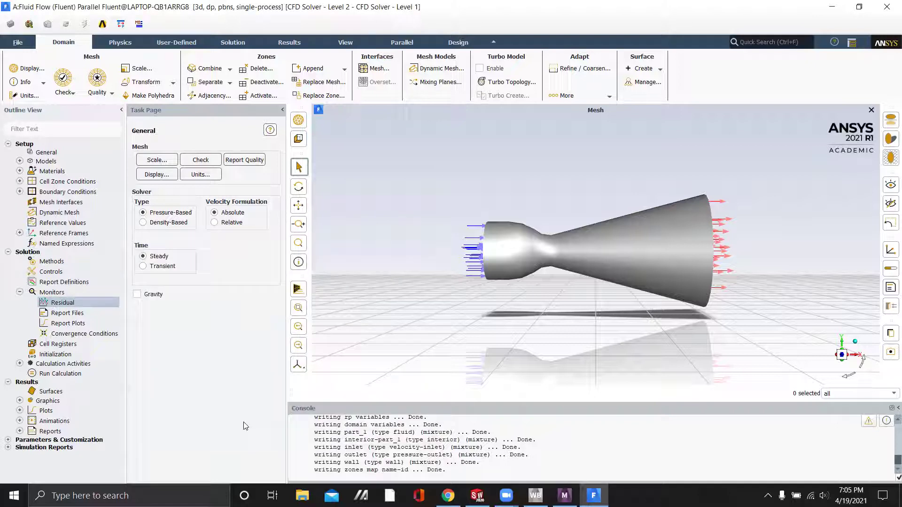
left_click(20, 292)
Apply standard initialization computed from the inlet (9800000 Pa, 3710 K), then bring up Run Calculation
left_click(75, 314)
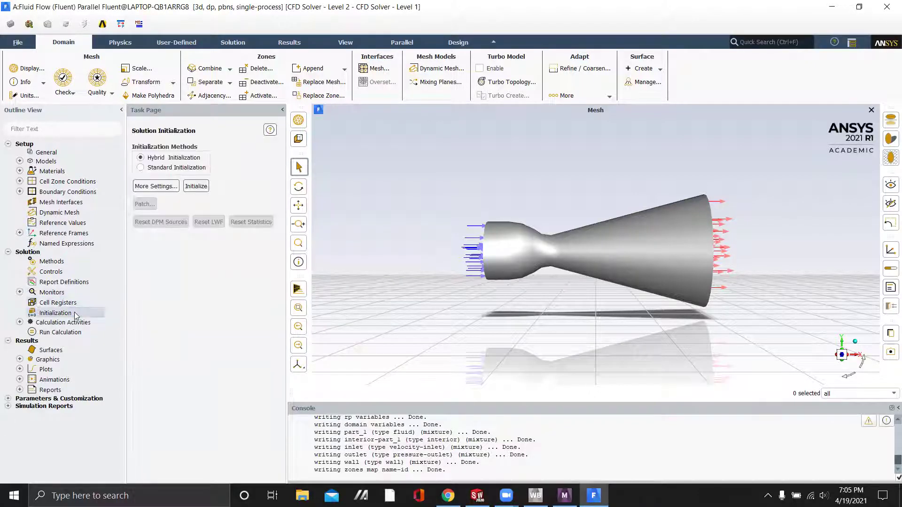
left_click(158, 165)
left_click(165, 189)
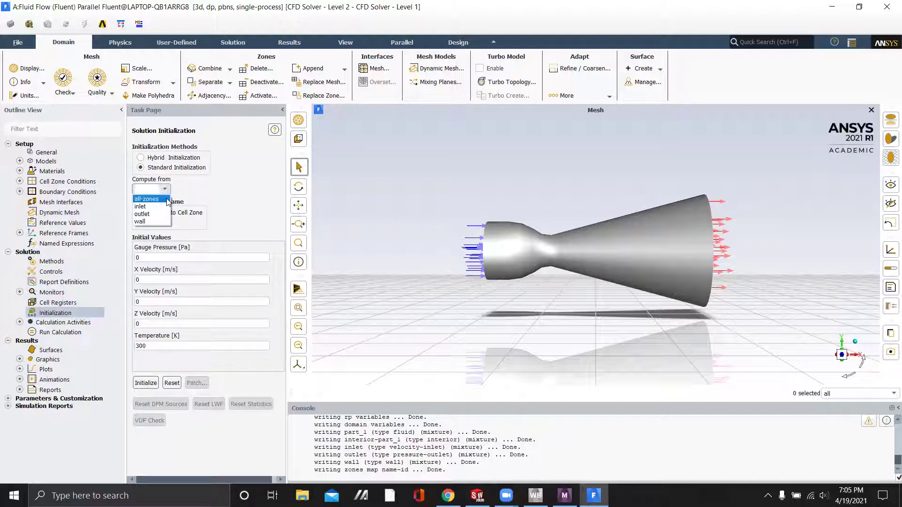
left_click(146, 206)
left_click(149, 380)
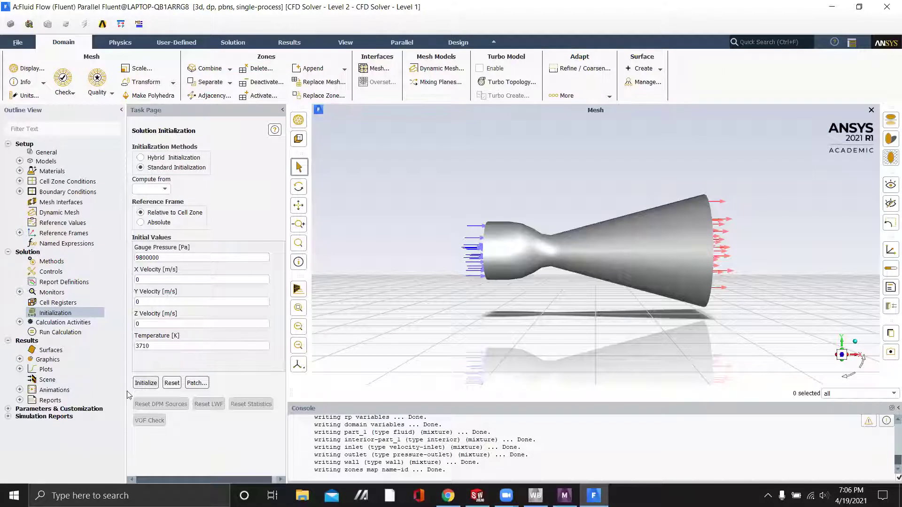
left_click(56, 332)
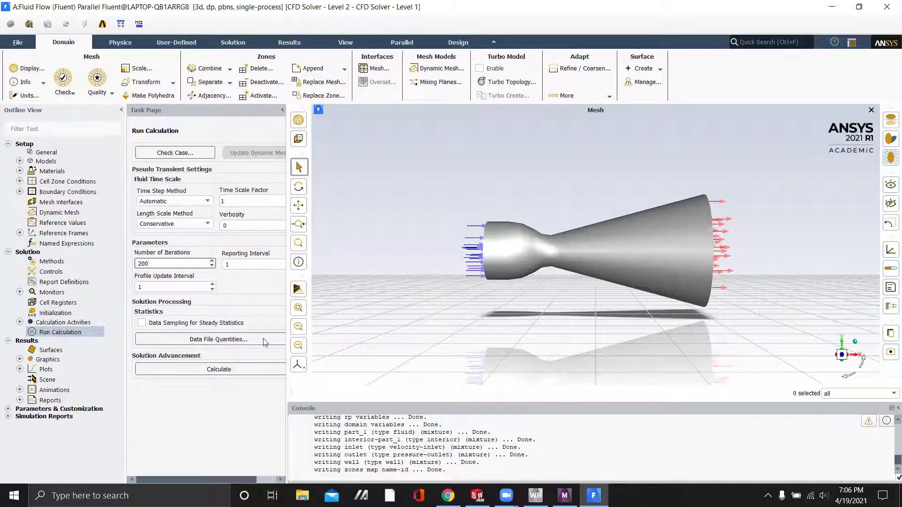
Run the 200-iteration calculation until it converges at iteration 128, then dismiss the completion message
left_click(201, 371)
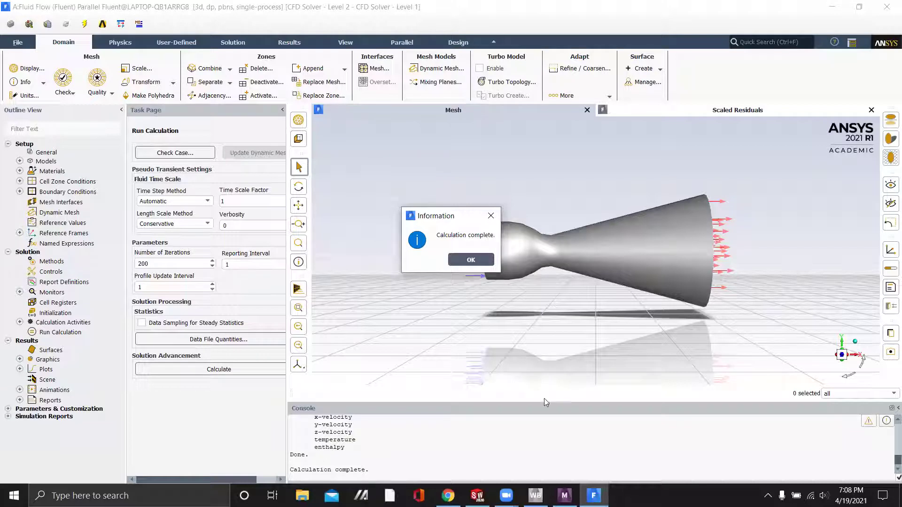
scroll(561, 427, "up", 4)
scroll(562, 428, "down", 1)
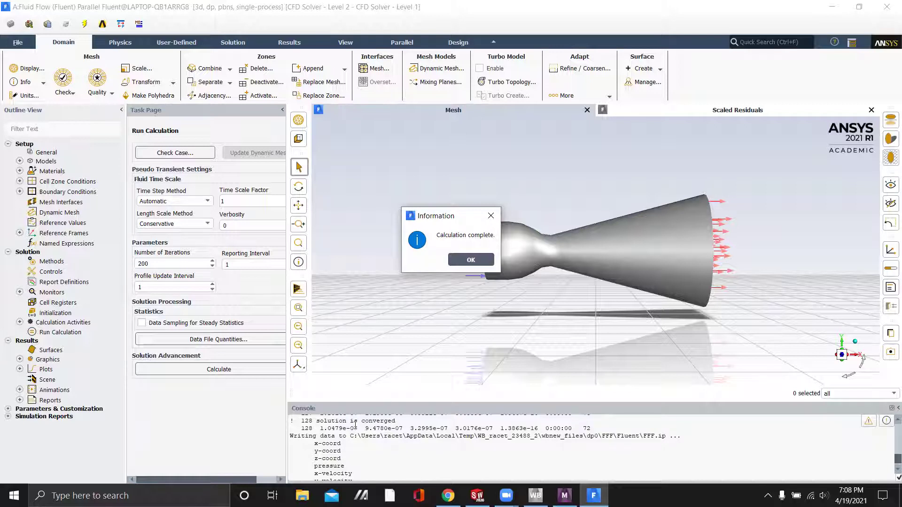
scroll(356, 425, "down", 3)
left_click(470, 260)
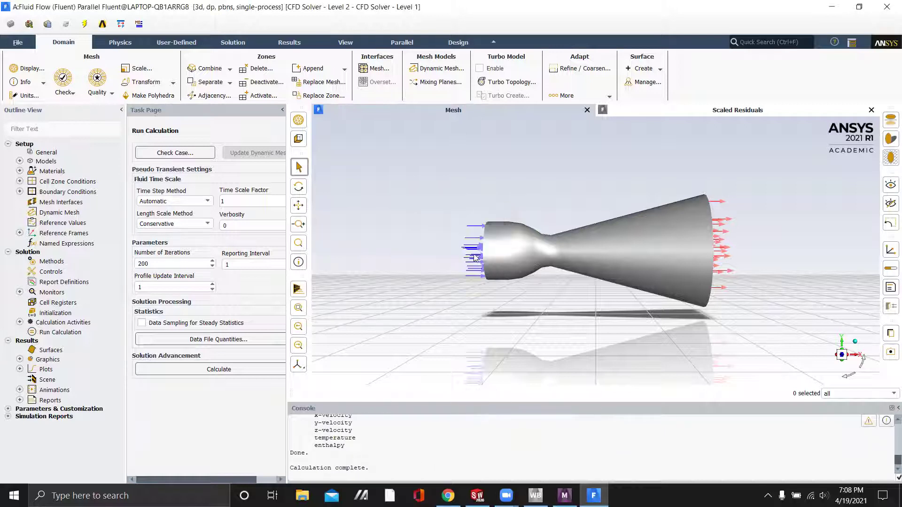
Display a velocity contour on the inlet, outlet and wall surfaces and rotate the nozzle
left_click(19, 360)
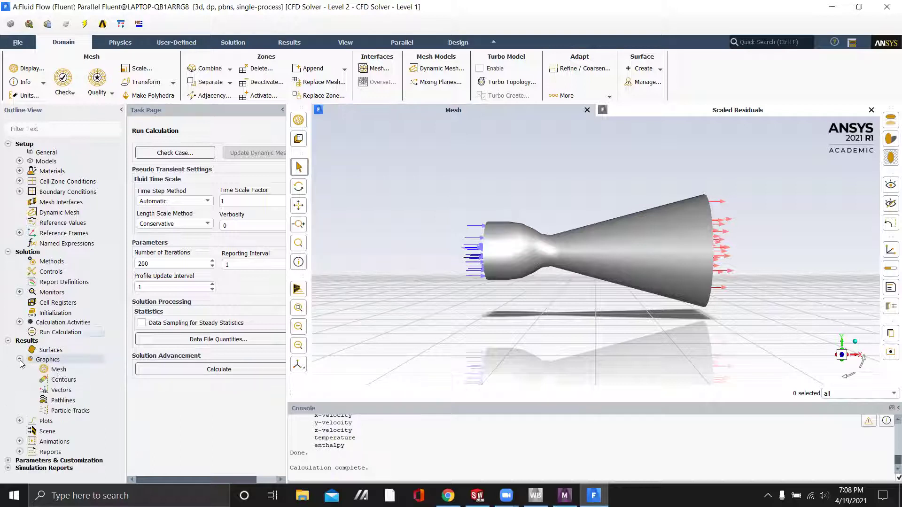
double_click(69, 381)
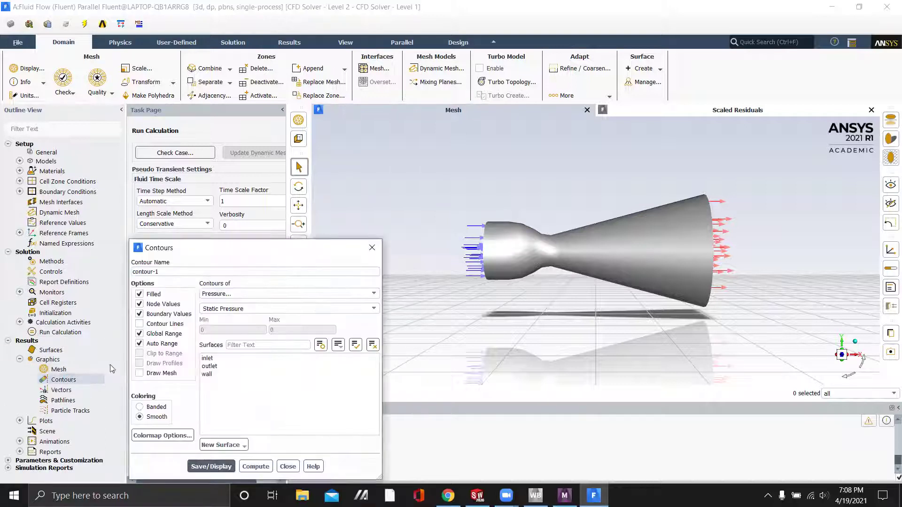
left_click_drag(244, 253, 162, 112)
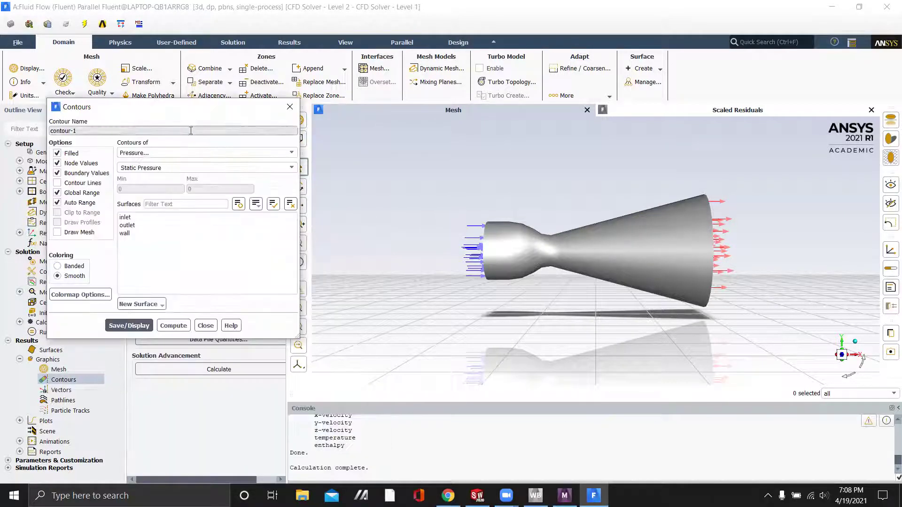
left_click(281, 152)
left_click(258, 177)
left_click_drag(172, 259, 169, 216)
left_click(130, 329)
left_click_drag(723, 253, 699, 278)
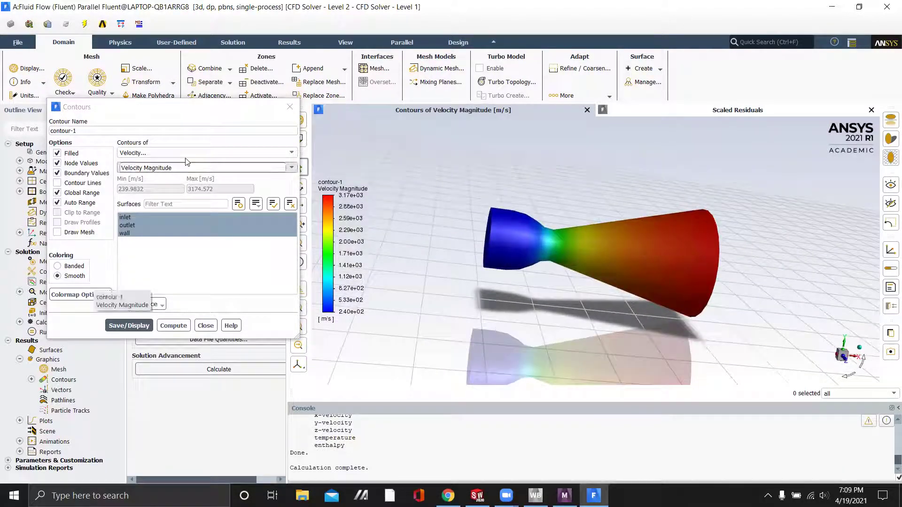
Switch the contour to Mach Number (1.77e-01 to 3.46e+00), view it from several angles, and close the dialog
left_click(273, 153)
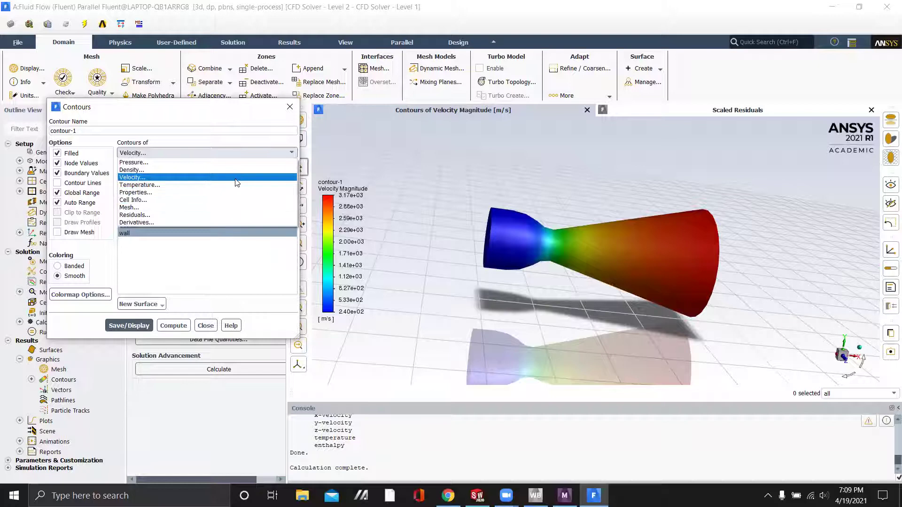
left_click(235, 178)
left_click(283, 170)
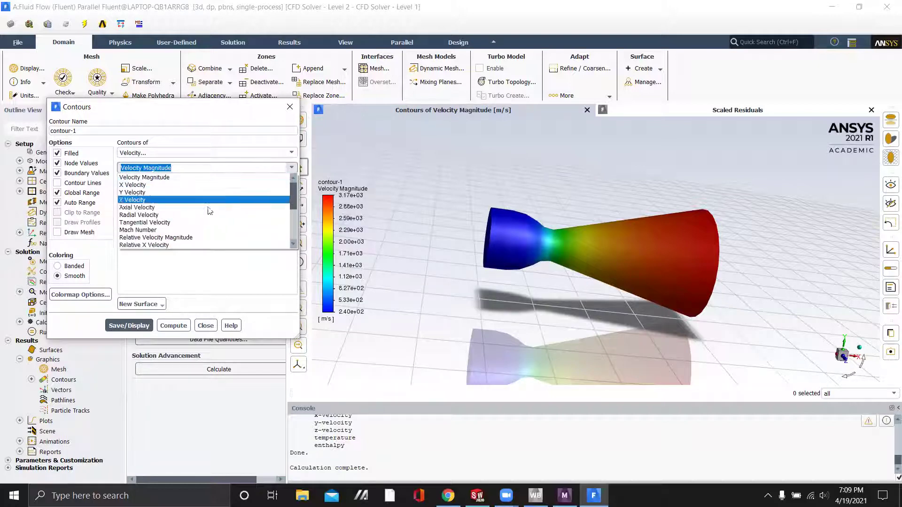
left_click(141, 228)
left_click(128, 326)
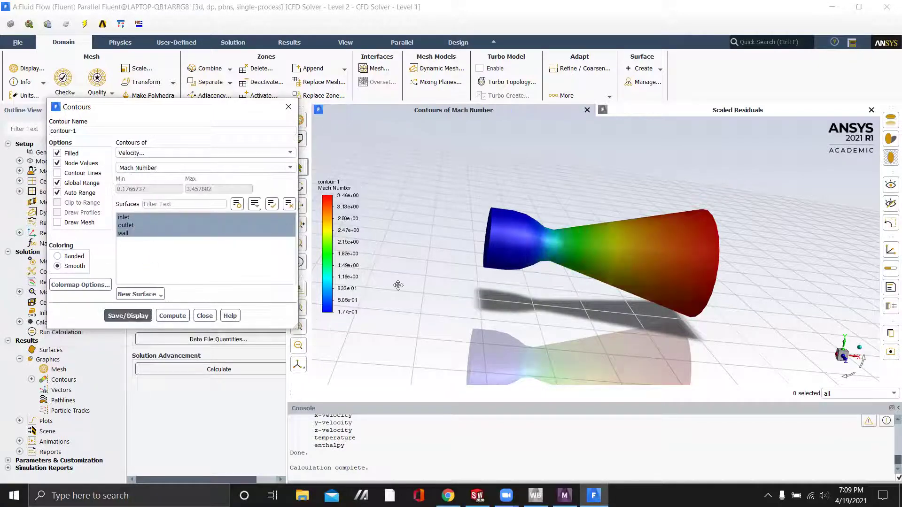
left_click_drag(698, 267, 623, 278)
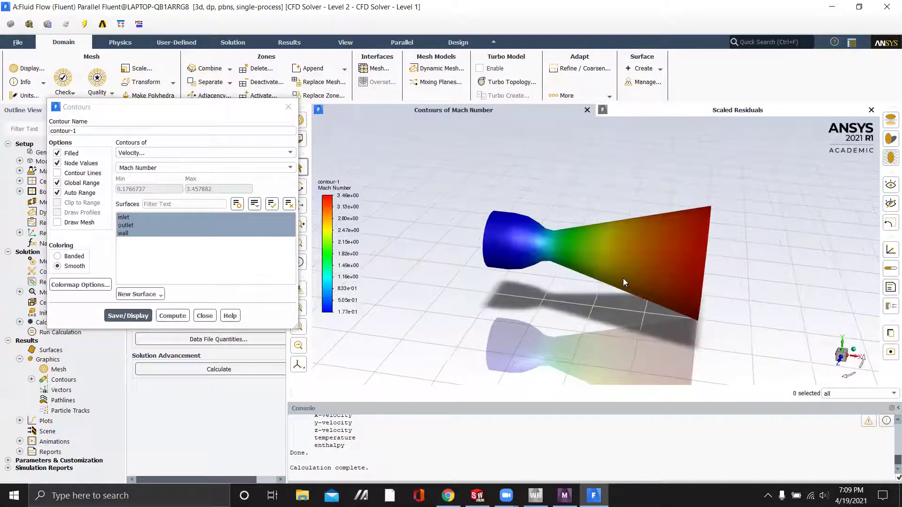
left_click_drag(656, 254, 742, 395)
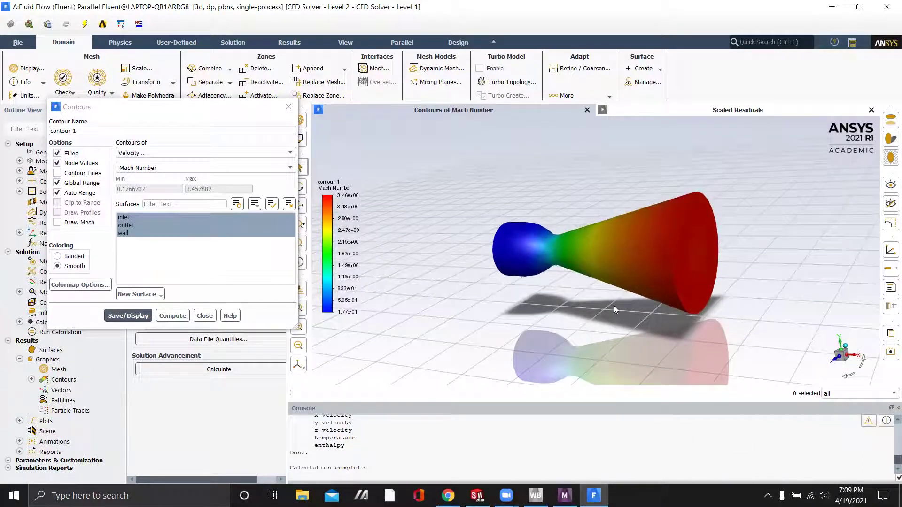
left_click_drag(667, 260, 666, 261)
left_click(205, 315)
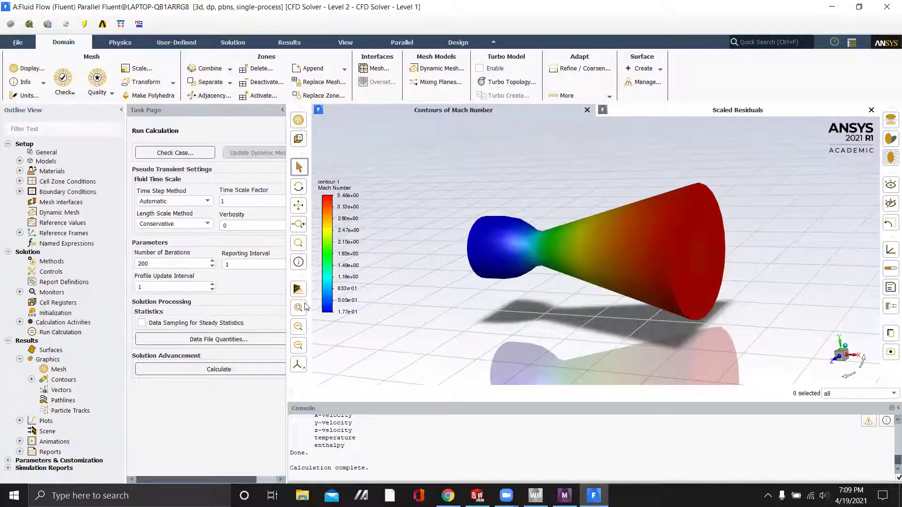